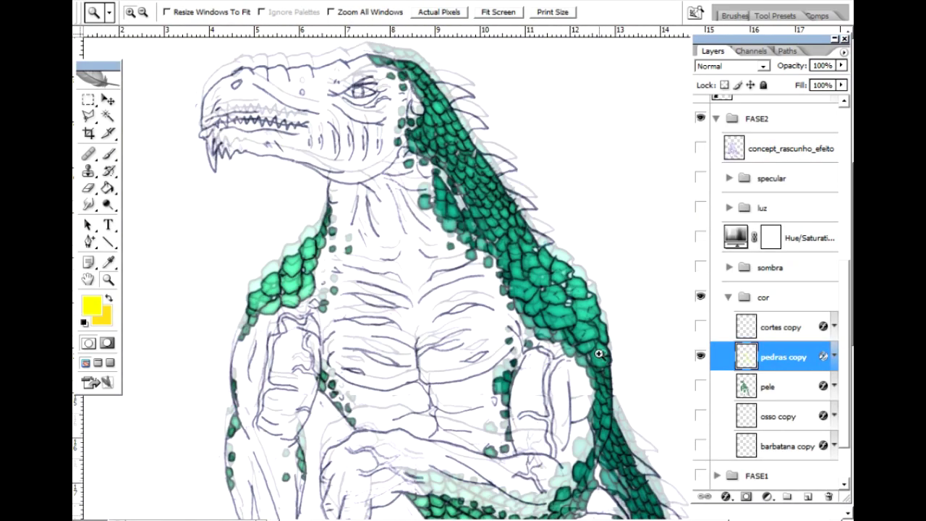
# Compare the pedras copy layer with its effects hidden and shown, and open its layer style settings.
pyautogui.click(832, 364)
pyautogui.click(755, 379)
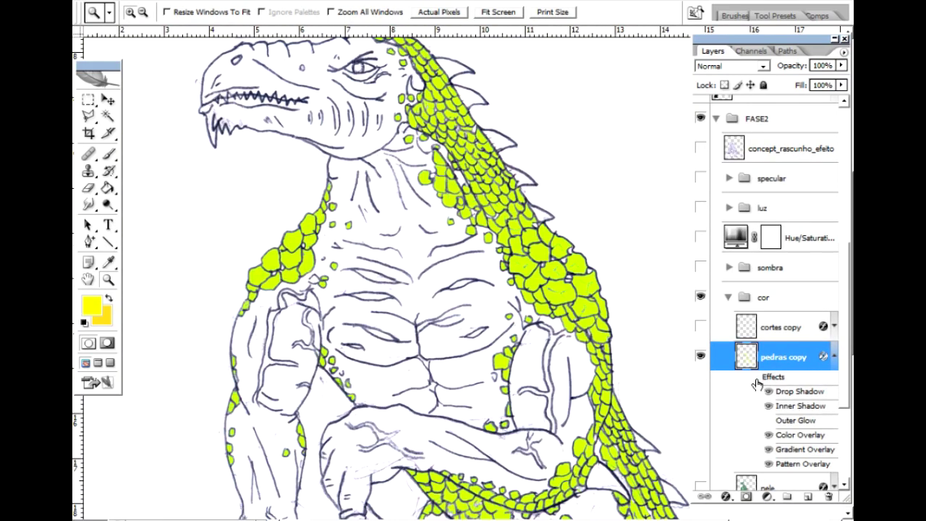
pyautogui.scroll(-2, 755, 347)
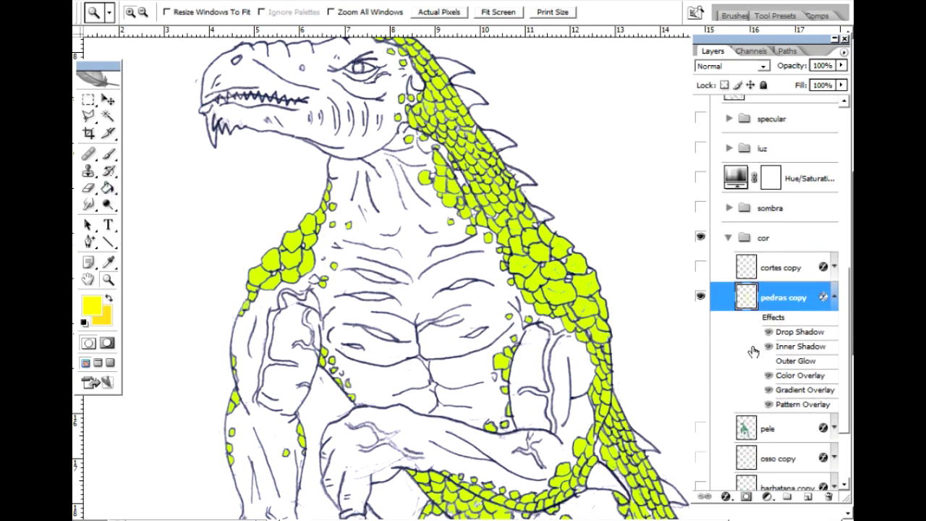
pyautogui.click(755, 318)
pyautogui.click(755, 318)
pyautogui.click(755, 318)
pyautogui.click(755, 318)
pyautogui.click(755, 318)
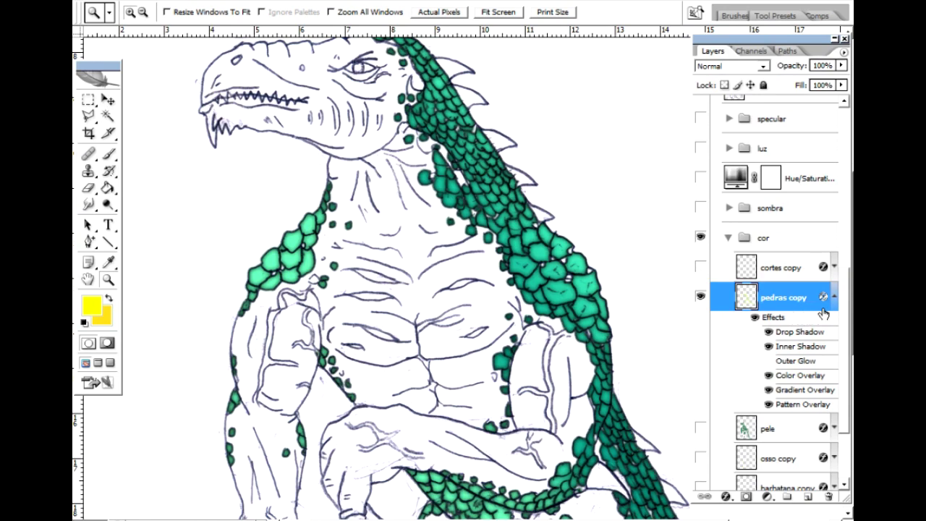
pyautogui.doubleClick(823, 310)
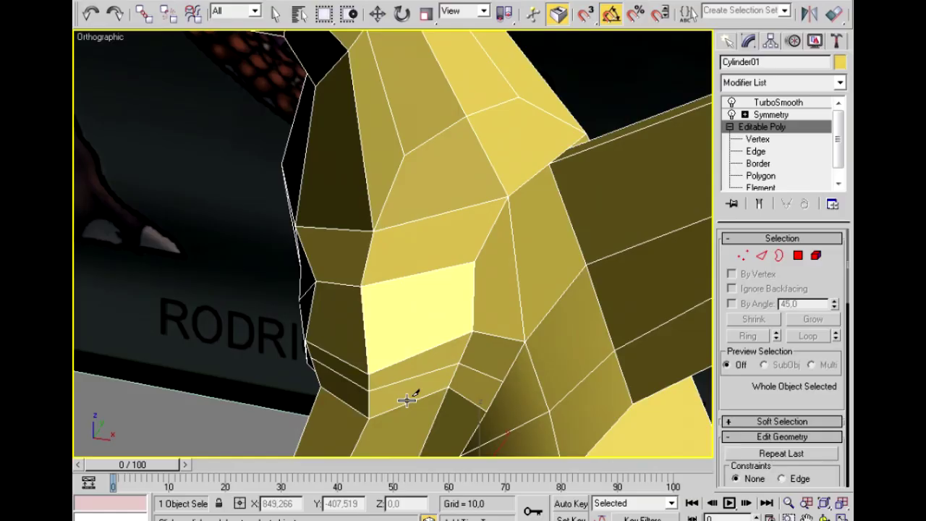
# In 3ds Max, cut a new edge line up through the torso faces of Cylinder01 towards the shoulder and switch to edge editing.
pyautogui.click(411, 273)
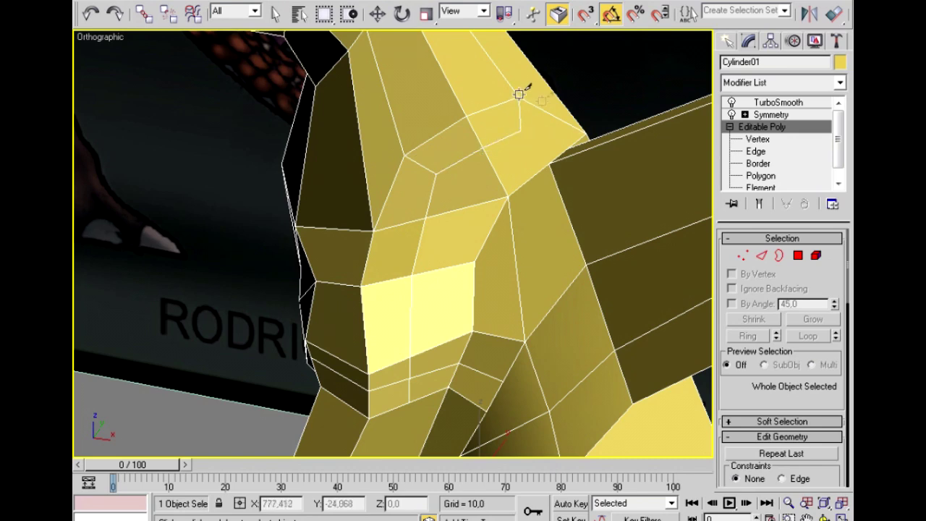
pyautogui.click(762, 255)
pyautogui.moveTo(524, 162)
pyautogui.mouseDown(button='middle')
pyautogui.moveTo(484, 251)
pyautogui.moveTo(489, 265)
pyautogui.moveTo(436, 275)
pyautogui.mouseUp(button='middle')
pyautogui.scroll(-2, 484, 252)
pyautogui.rightClick(499, 217)
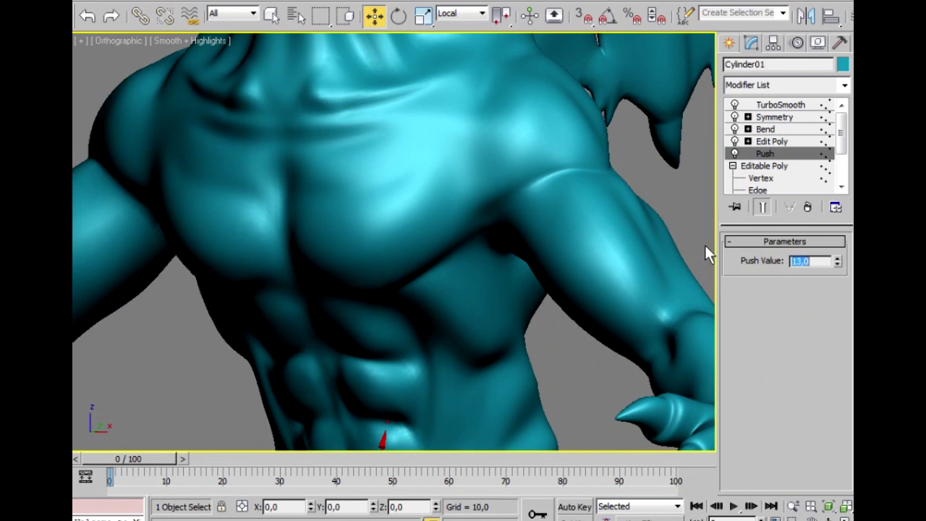
# Enter vertex editing on the Editable Poly and build a soft selection of three vertices around the chest and shoulder.
pyautogui.click(758, 178)
pyautogui.keyDown('alt'); pyautogui.moveTo(431, 177); pyautogui.dragTo(281, 310); pyautogui.keyUp('alt')
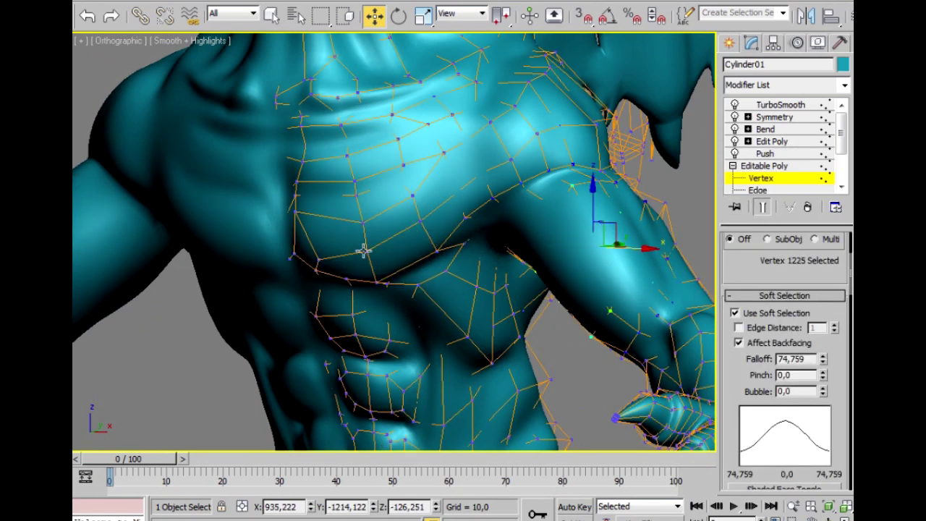
pyautogui.keyDown('ctrl'); pyautogui.click(365, 250); pyautogui.keyUp('ctrl')
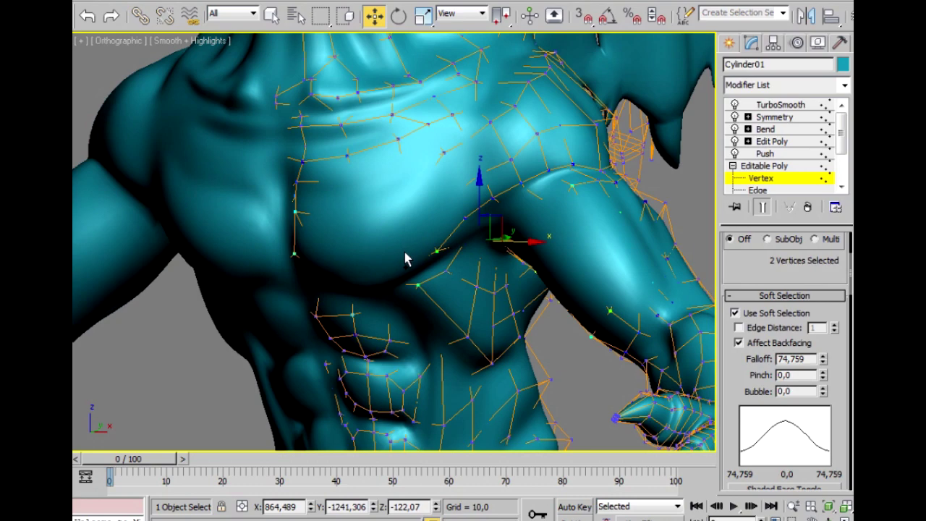
pyautogui.keyDown('ctrl'); pyautogui.click(479, 172); pyautogui.keyUp('ctrl')
pyautogui.scroll(-4, 522, 210)
pyautogui.keyDown('alt'); pyautogui.moveTo(512, 229); pyautogui.dragTo(441, 255, button='middle'); pyautogui.keyUp('alt')
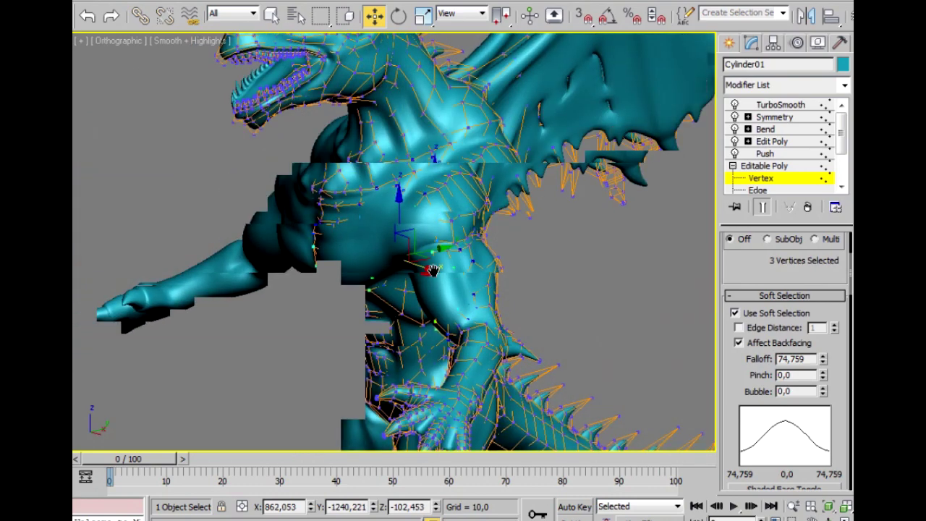
# Add further vertices around the armpit, side and upper arm to the soft selection.
pyautogui.scroll(2, 466, 246)
pyautogui.keyDown('ctrl'); pyautogui.click(457, 218); pyautogui.keyUp('ctrl')
pyautogui.keyDown('alt'); pyautogui.moveTo(457, 219); pyautogui.dragTo(448, 255, button='middle'); pyautogui.keyUp('alt')
pyautogui.keyDown('ctrl'); pyautogui.click(491, 239); pyautogui.keyUp('ctrl')
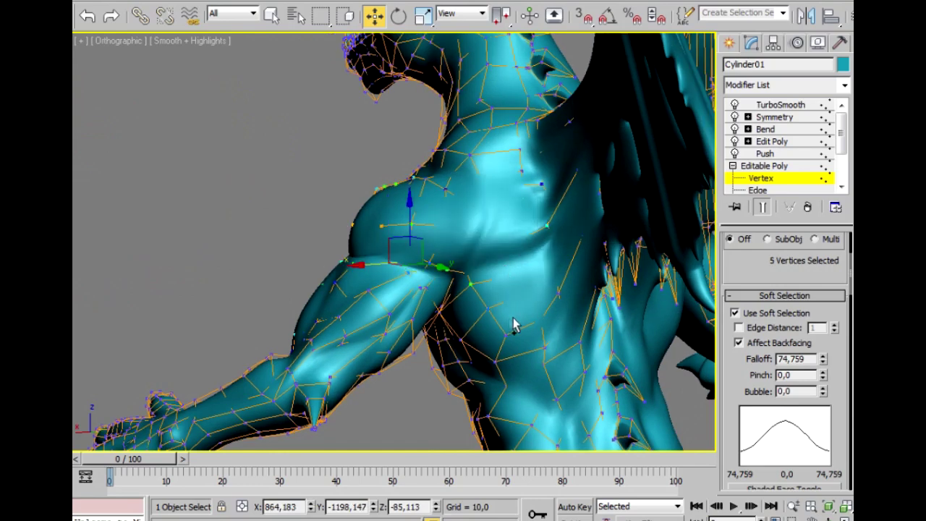
pyautogui.keyDown('ctrl'); pyautogui.click(489, 308); pyautogui.keyUp('ctrl')
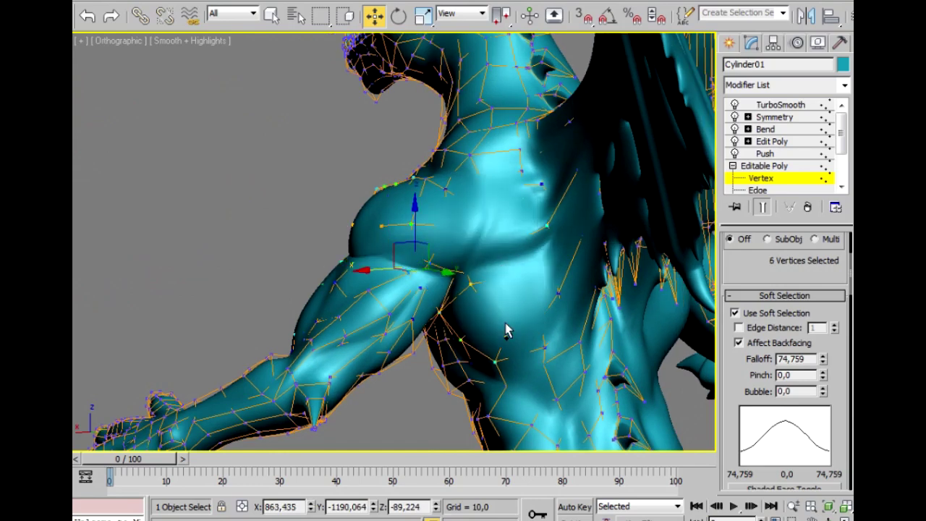
pyautogui.keyDown('ctrl'); pyautogui.click(366, 291); pyautogui.keyUp('ctrl')
pyautogui.keyDown('alt'); pyautogui.moveTo(389, 292); pyautogui.dragTo(420, 361, button='middle'); pyautogui.keyUp('alt')
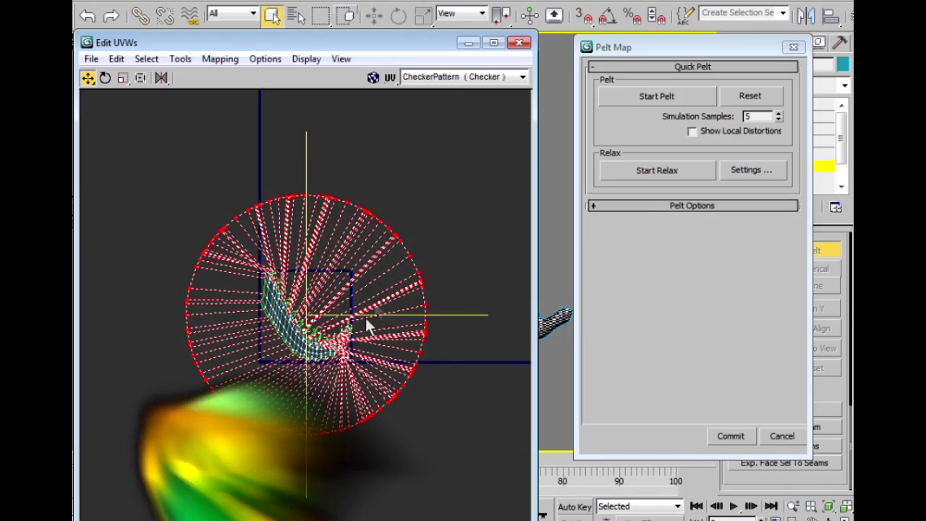
# Scale up the circular pelt stretcher so it surrounds the UV piece with a wide margin.
pyautogui.rightClick(353, 324)
pyautogui.click(373, 365)
pyautogui.moveTo(373, 365); pyautogui.dragTo(360, 273)
pyautogui.rightClick(360, 274)
pyautogui.click(381, 309)
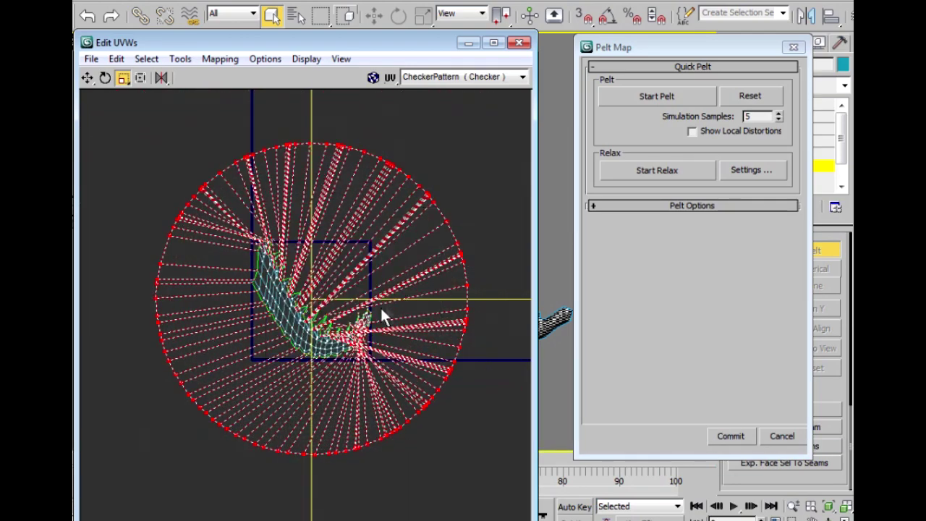
pyautogui.moveTo(442, 221); pyautogui.dragTo(363, 244)
pyautogui.rightClick(418, 241)
pyautogui.click(418, 241)
pyautogui.scroll(4, 380, 286)
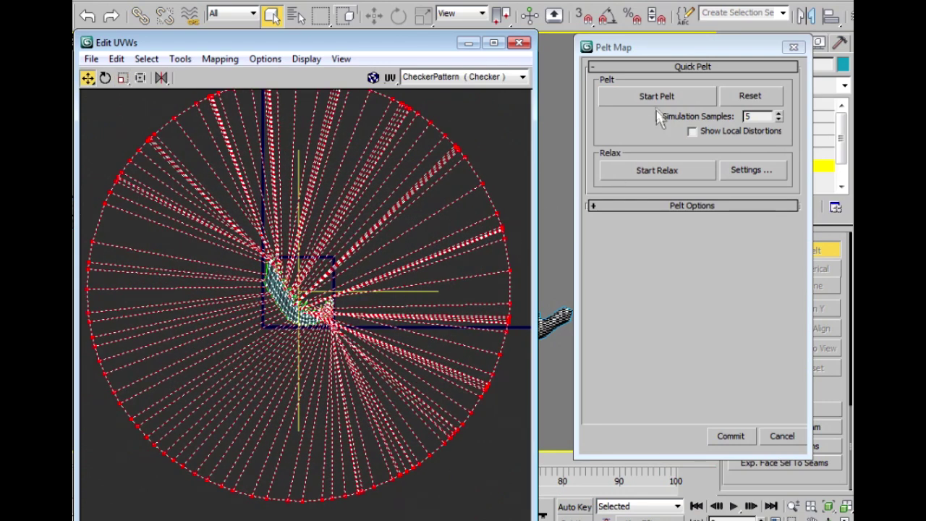
# Spread out the UV piece with the pelt simulation and try relaxing it with the stretcher points selected.
pyautogui.click(654, 98)
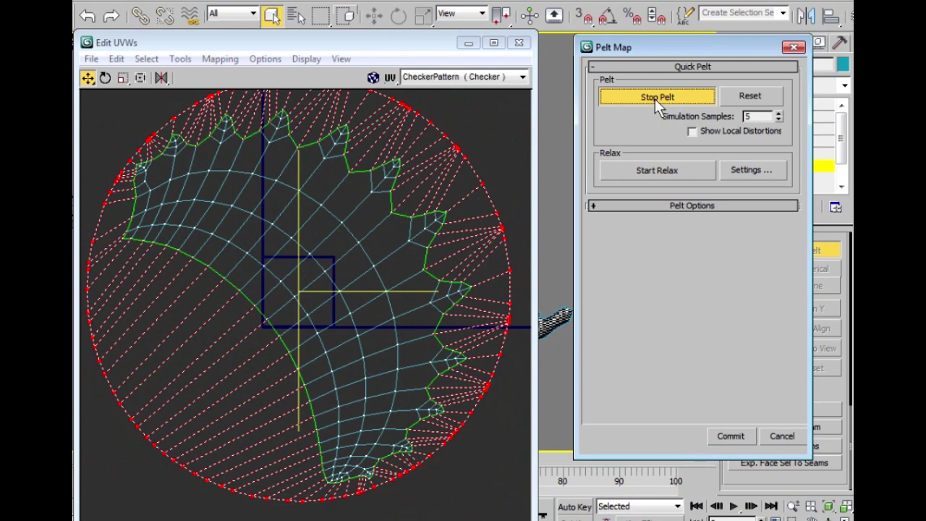
pyautogui.click(655, 99)
pyautogui.click(655, 171)
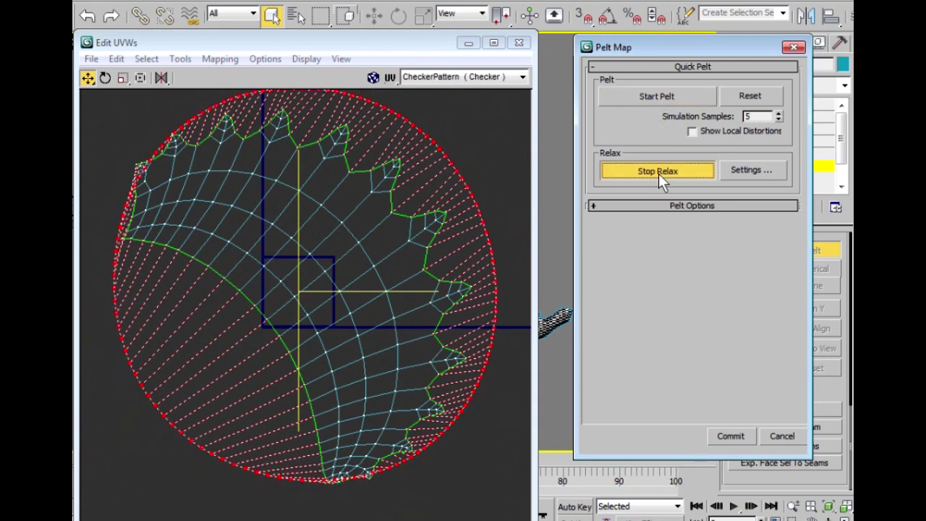
pyautogui.click(658, 173)
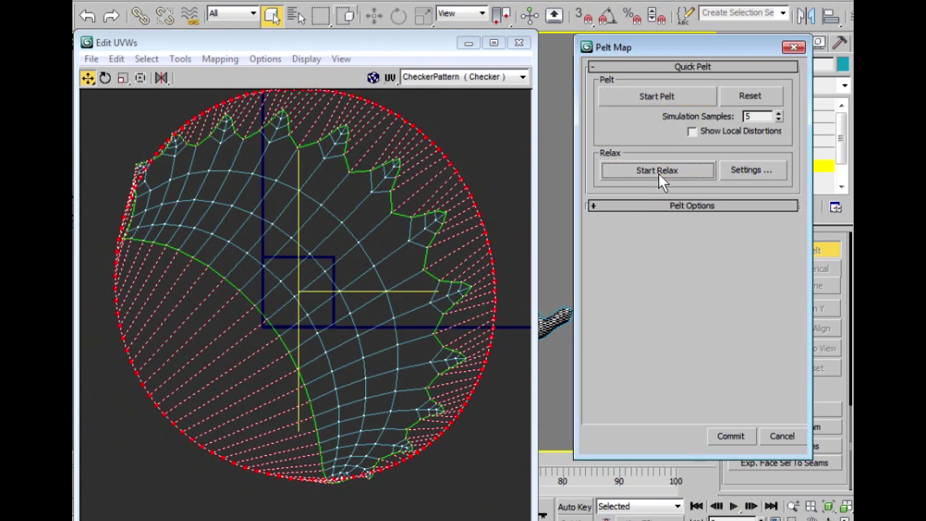
# Deselect the stretcher points and relax the spread-out UV piece into evenly proportioned faces.
pyautogui.click(441, 159)
pyautogui.click(465, 135)
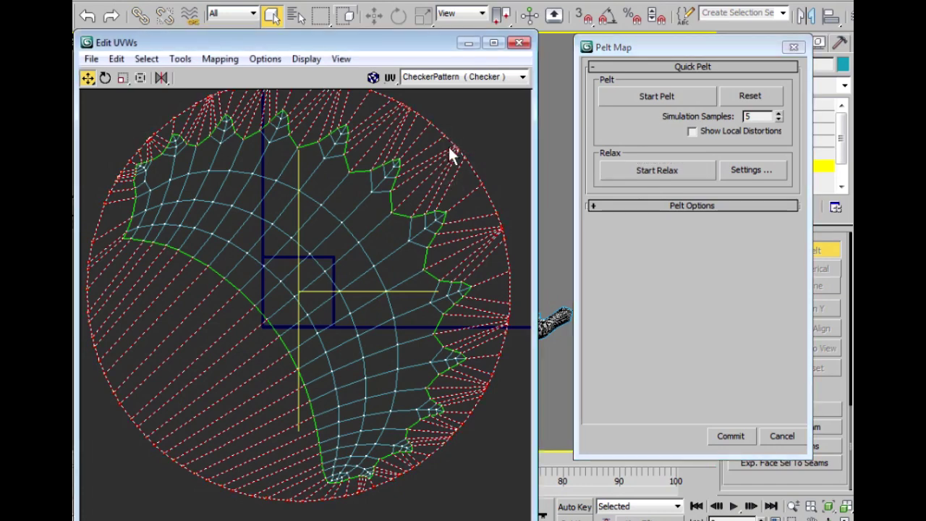
pyautogui.click(657, 170)
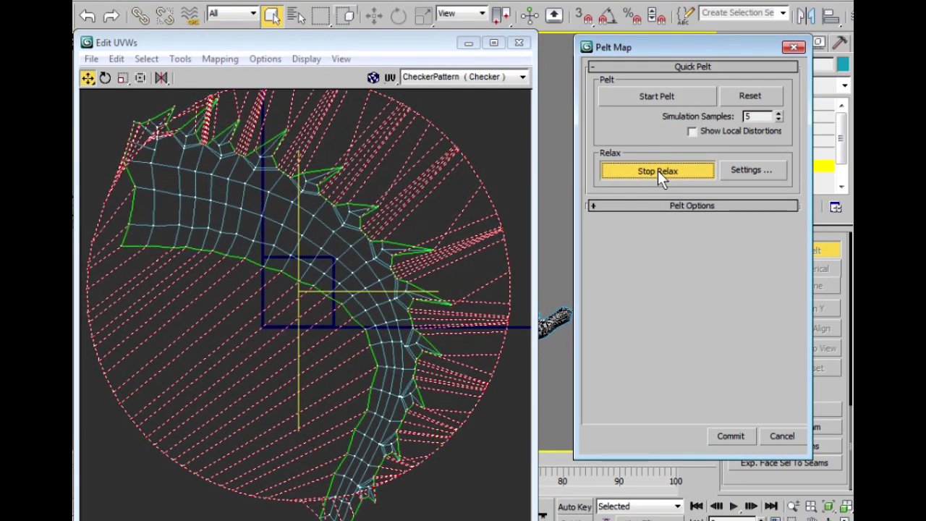
pyautogui.click(657, 170)
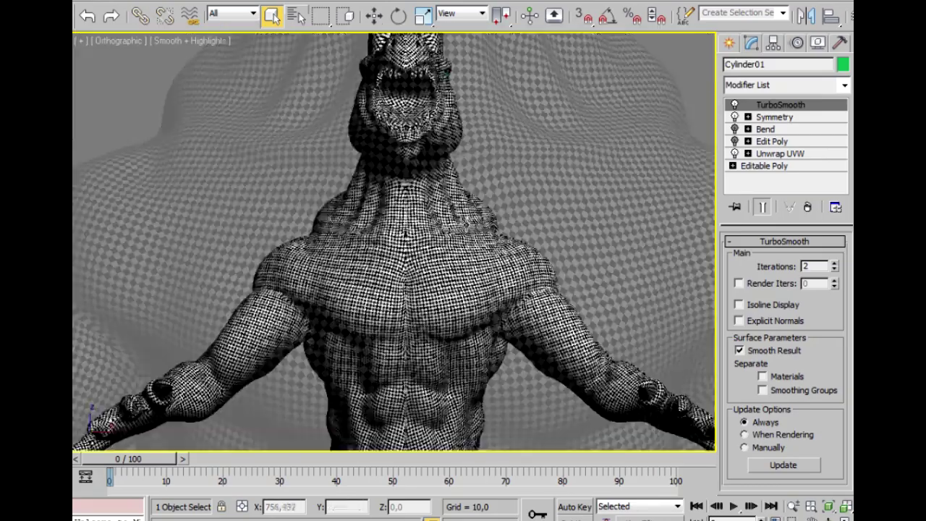
# Enter the Unwrap UVW modifier's vertex level to work on the stretched checkers along the body's centre seam.
pyautogui.scroll(10, 436, 239)
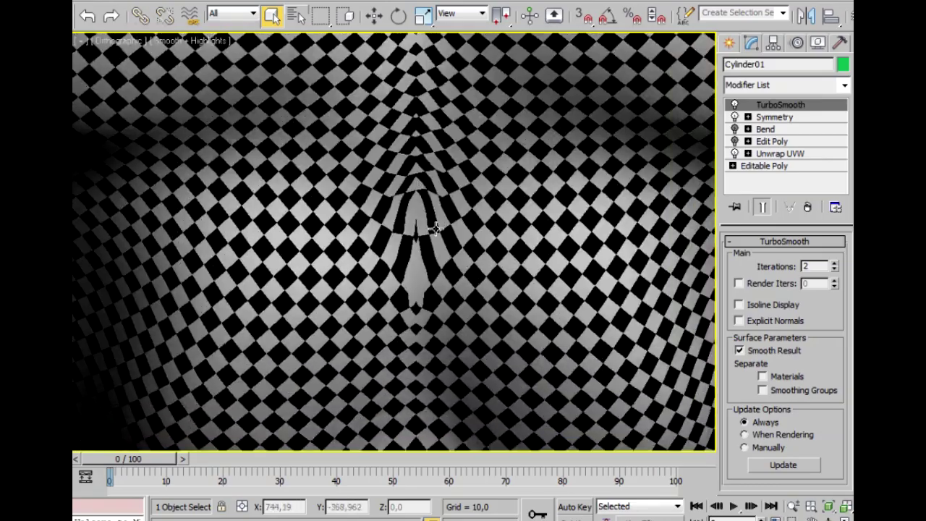
pyautogui.click(747, 153)
pyautogui.click(755, 166)
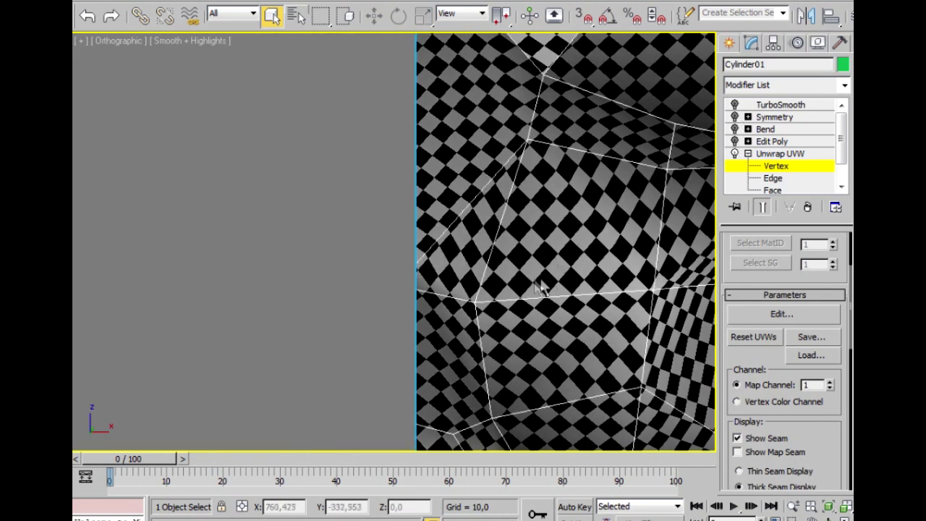
pyautogui.moveTo(440, 288)
pyautogui.keyDown('alt'); pyautogui.mouseDown(button='middle')
pyautogui.moveTo(389, 295)
pyautogui.moveTo(455, 285)
pyautogui.mouseUp(button='middle'); pyautogui.keyUp('alt')
pyautogui.hotkey('shift', 'z')
pyautogui.rightClick(478, 259)
pyautogui.click(498, 272)
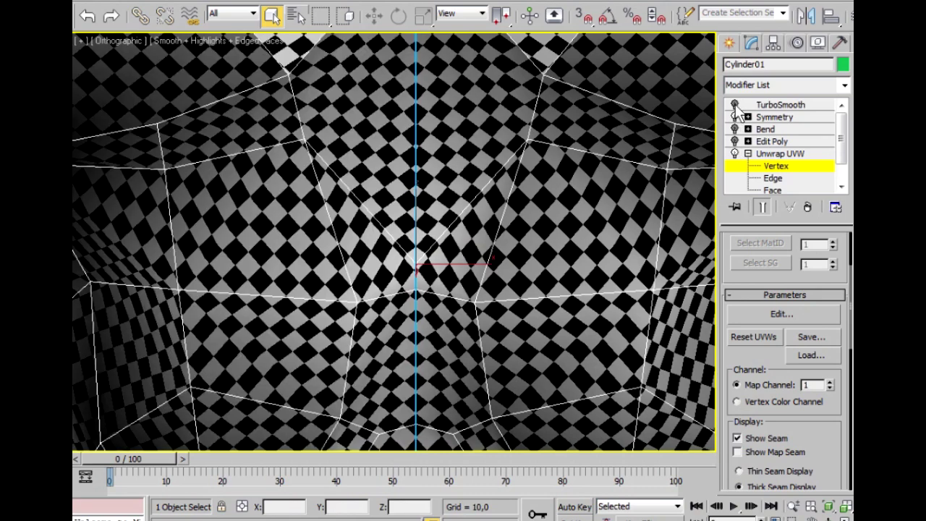
# Compare the checker pattern along the centre seam while toggling TurboSmooth and Symmetry.
pyautogui.click(734, 104)
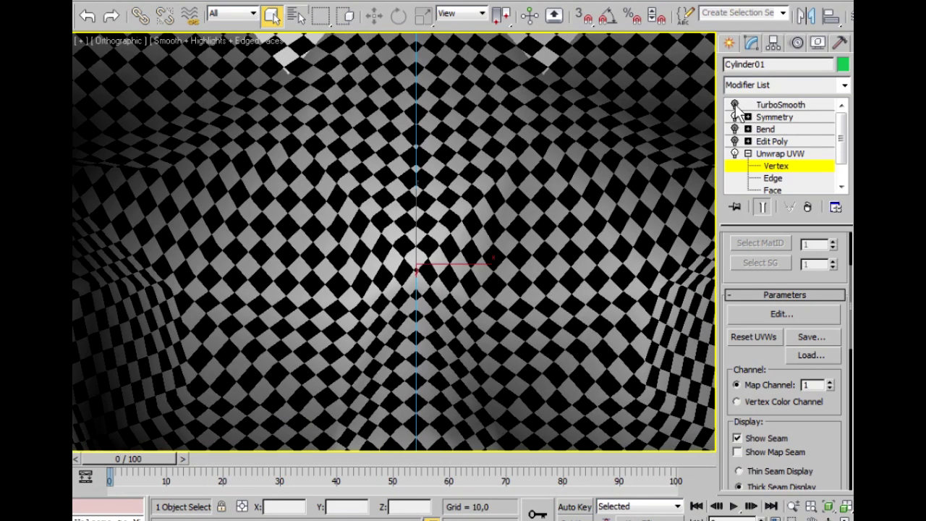
pyautogui.click(734, 117)
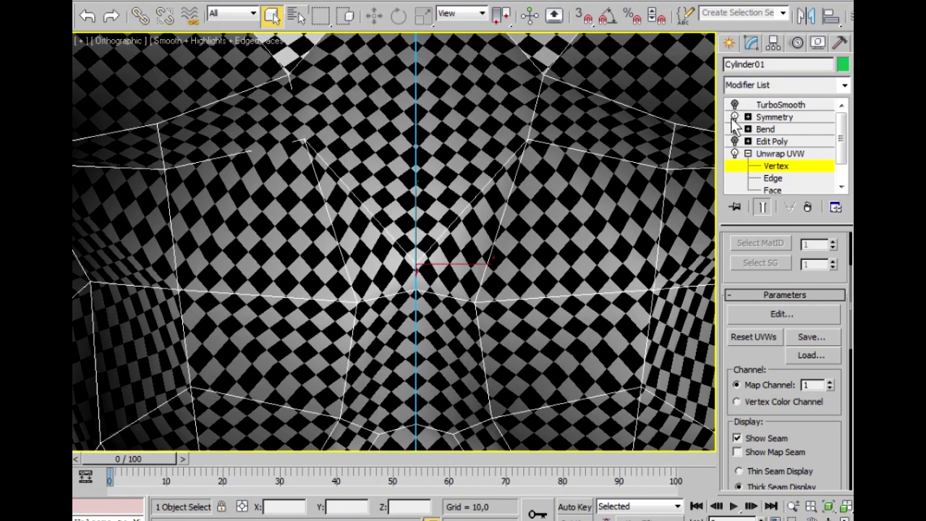
pyautogui.click(734, 117)
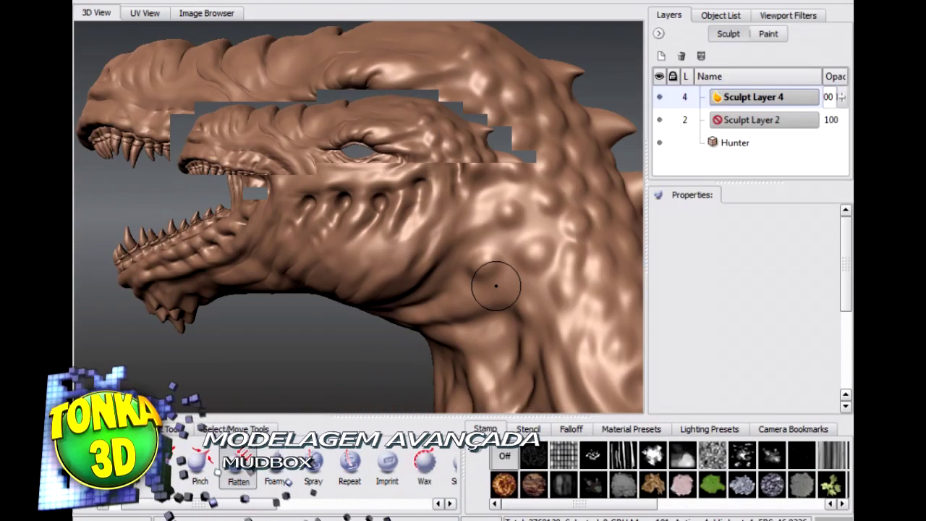
# In Mudbox, sharpen the scales on the creature's neck with the Contrast brush on Sculpt Layer 4.
pyautogui.keyDown('alt'); pyautogui.moveTo(495, 286); pyautogui.dragTo(448, 292, button='middle'); pyautogui.keyUp('alt')
pyautogui.keyDown('alt'); pyautogui.moveTo(448, 291); pyautogui.dragTo(430, 293); pyautogui.keyUp('alt')
pyautogui.moveTo(430, 293)
pyautogui.keyDown('alt'); pyautogui.mouseDown(button='right')
pyautogui.moveTo(401, 334)
pyautogui.moveTo(340, 327)
pyautogui.moveTo(358, 309)
pyautogui.mouseUp(button='right'); pyautogui.keyUp('alt')
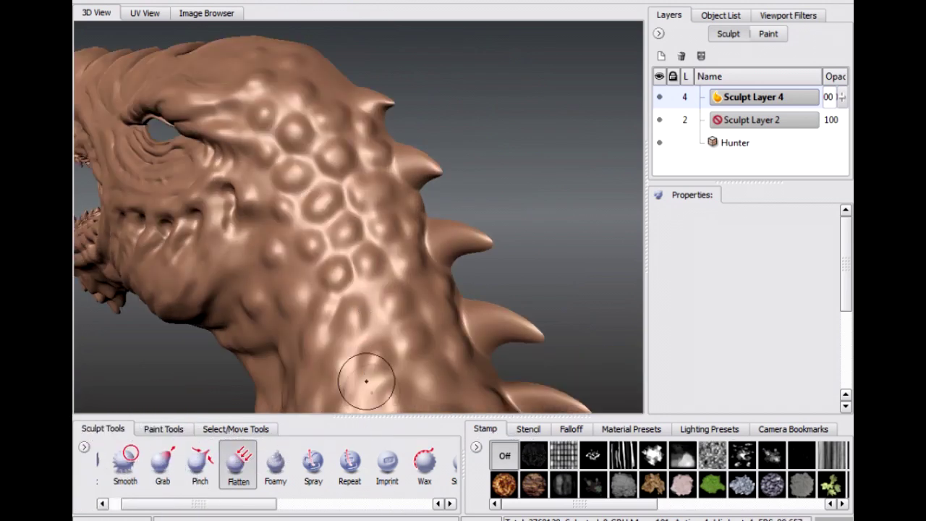
pyautogui.click(305, 504)
pyautogui.click(290, 462)
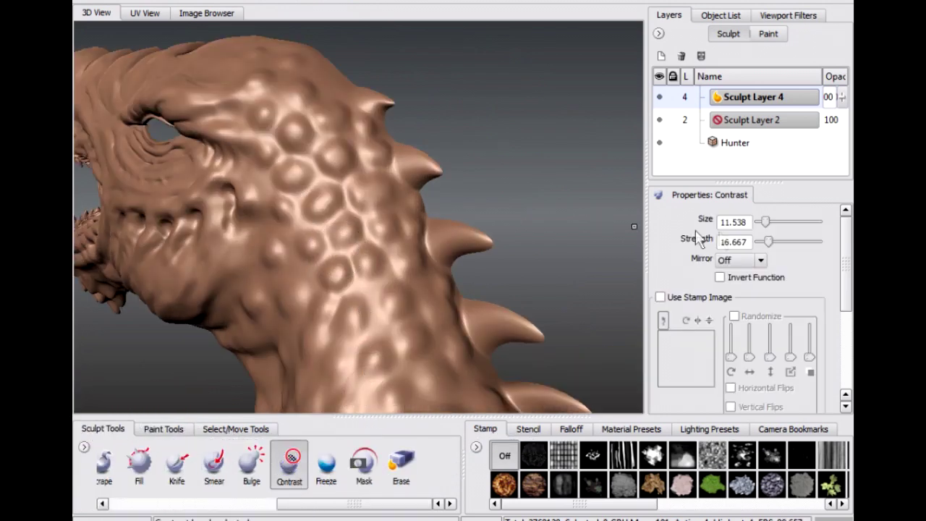
pyautogui.moveTo(354, 260)
pyautogui.mouseDown()
pyautogui.moveTo(289, 130)
pyautogui.moveTo(275, 261)
pyautogui.moveTo(323, 273)
pyautogui.moveTo(455, 257)
pyautogui.moveTo(398, 296)
pyautogui.mouseUp()
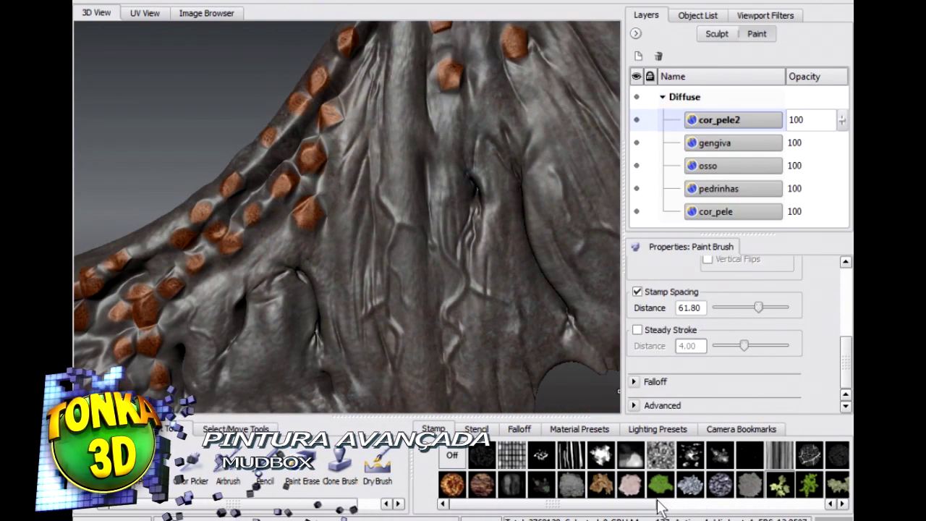
# Choose another stamp for the Paint Brush, test a stroke on the wing on the cor_pele2 layer, and undo it.
pyautogui.click(676, 505)
pyautogui.click(627, 460)
pyautogui.moveTo(395, 232)
pyautogui.mouseDown()
pyautogui.moveTo(419, 217)
pyautogui.moveTo(340, 203)
pyautogui.moveTo(326, 289)
pyautogui.moveTo(398, 326)
pyautogui.moveTo(481, 160)
pyautogui.moveTo(328, 156)
pyautogui.moveTo(336, 172)
pyautogui.mouseUp()
pyautogui.hotkey('ctrl', 'z')
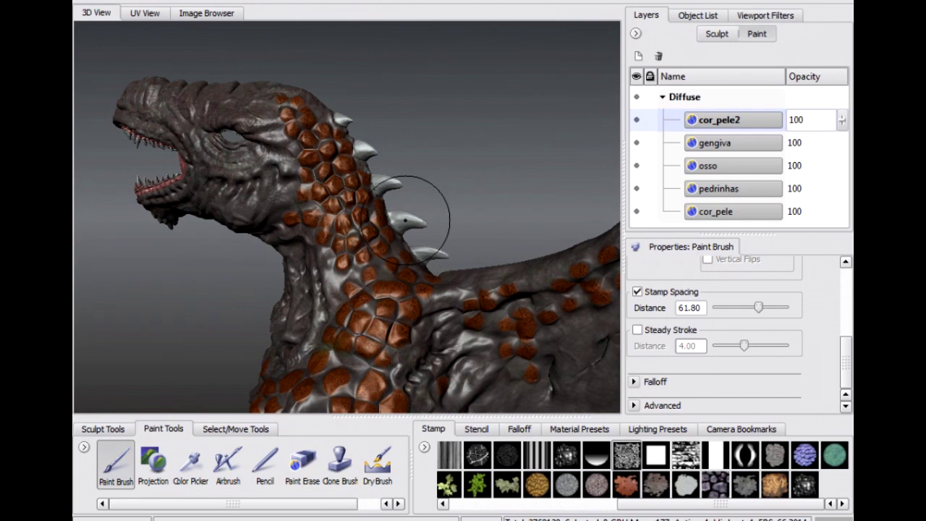
# Move the cor_pele2 layer between pedrinhas and cor_pele, and paint over the creature's head and neck.
pyautogui.keyDown('alt'); pyautogui.moveTo(407, 220); pyautogui.dragTo(434, 234, button='right'); pyautogui.keyUp('alt')
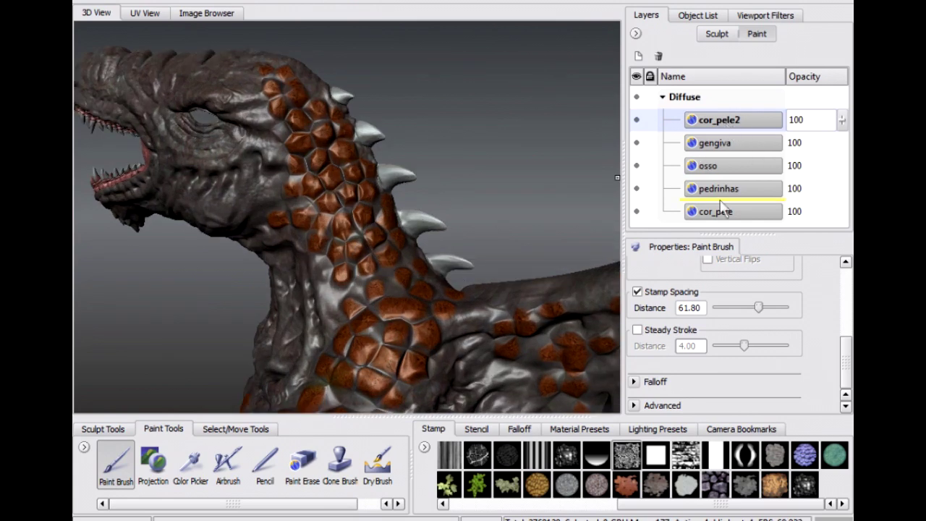
pyautogui.moveTo(719, 206); pyautogui.dragTo(721, 206)
pyautogui.moveTo(320, 83)
pyautogui.mouseDown()
pyautogui.moveTo(304, 90)
pyautogui.moveTo(237, 73)
pyautogui.moveTo(297, 129)
pyautogui.moveTo(295, 214)
pyautogui.moveTo(354, 289)
pyautogui.moveTo(361, 162)
pyautogui.moveTo(350, 168)
pyautogui.mouseUp()
pyautogui.moveTo(434, 289)
pyautogui.mouseDown()
pyautogui.moveTo(333, 347)
pyautogui.moveTo(318, 405)
pyautogui.moveTo(434, 253)
pyautogui.mouseUp()
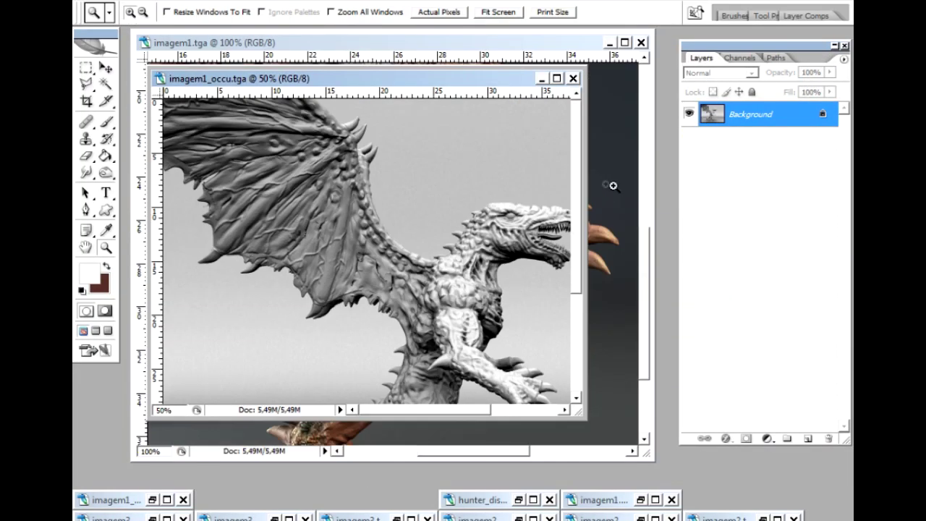
# In Photoshop, close imagem1_occu.tga, view the red render pass at full window size, and switch to the colour render.
pyautogui.click(573, 79)
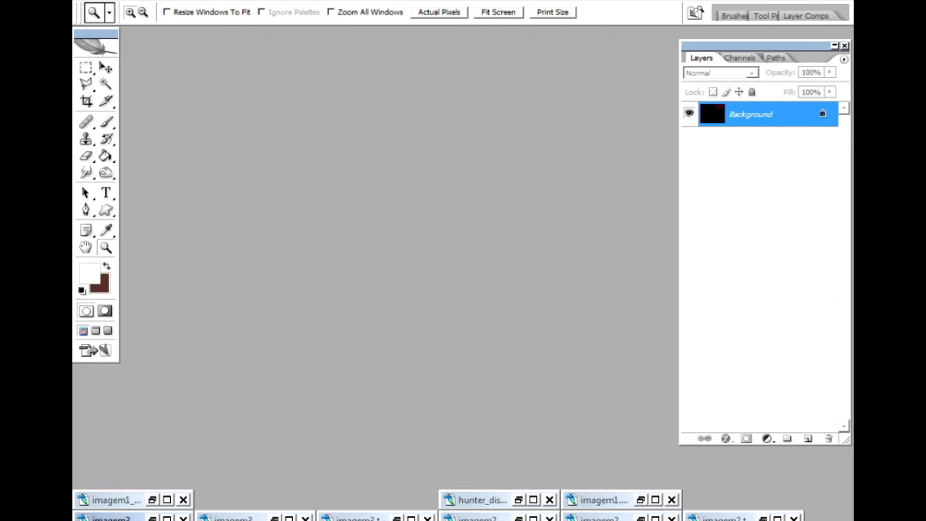
pyautogui.click(167, 500)
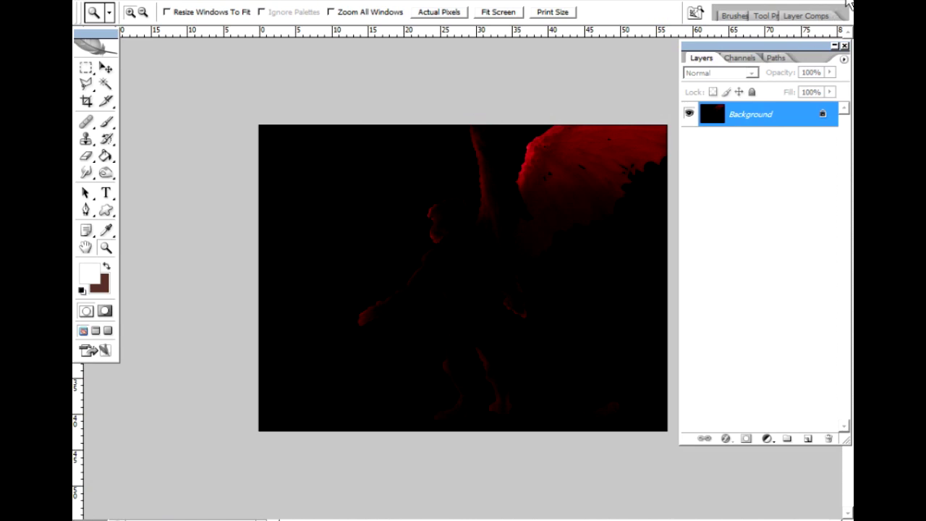
pyautogui.click(848, 5)
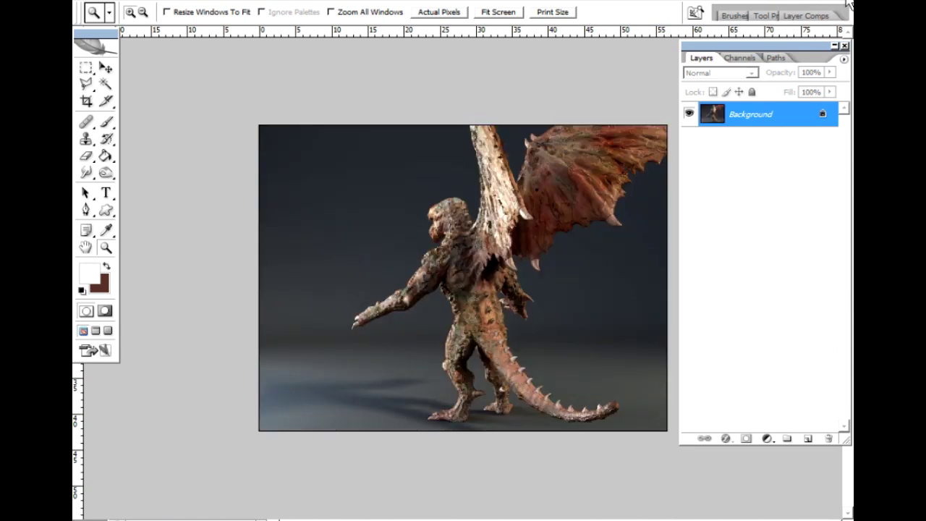
# Inspect the creature's back in the rear-view colour render up close, and close it along with the red and grey passes that follow.
pyautogui.click(454, 248)
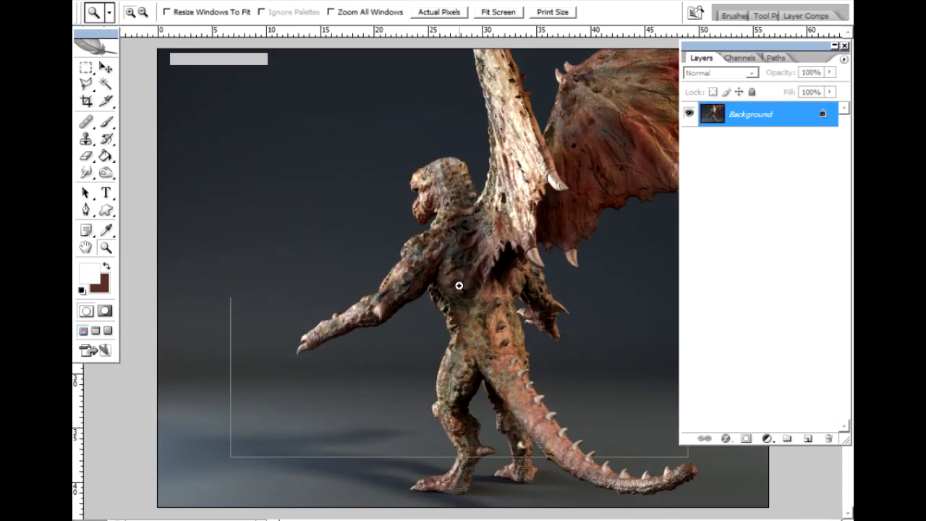
pyautogui.click(459, 285)
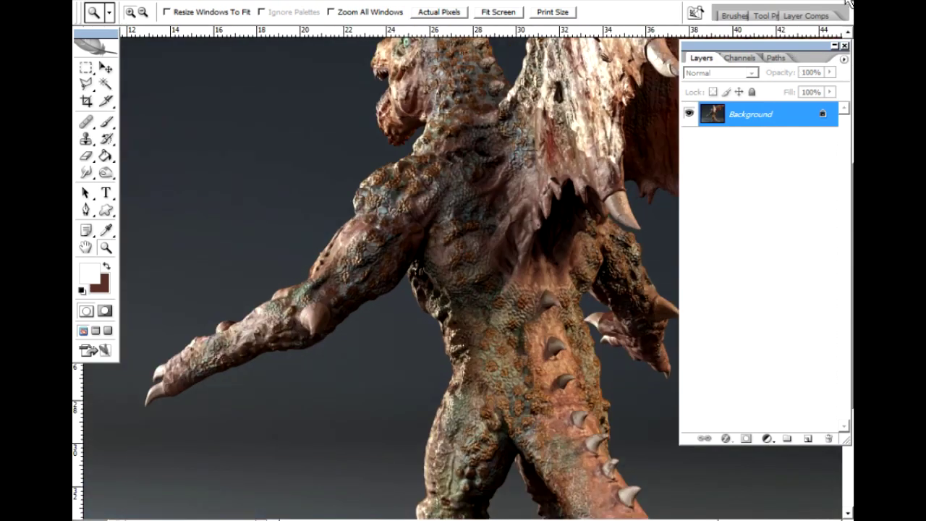
pyautogui.click(849, 4)
pyautogui.click(847, 3)
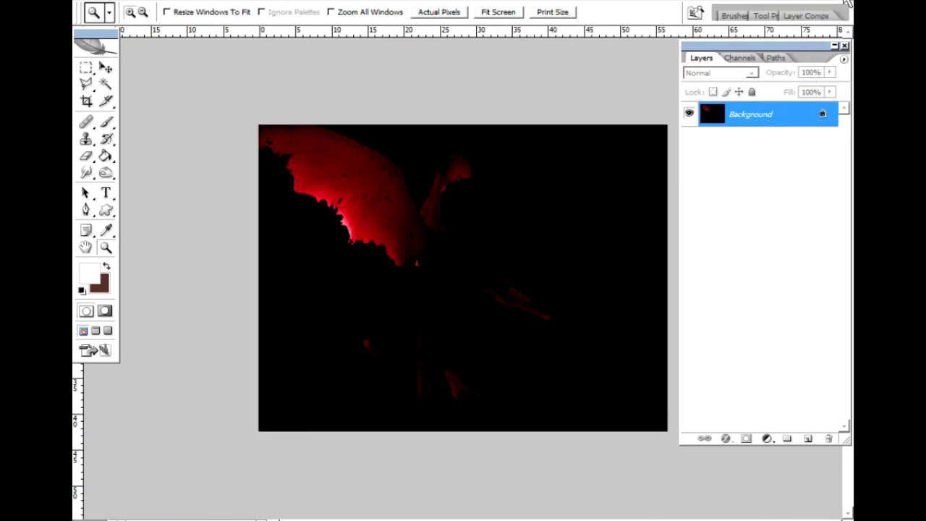
pyautogui.click(848, 4)
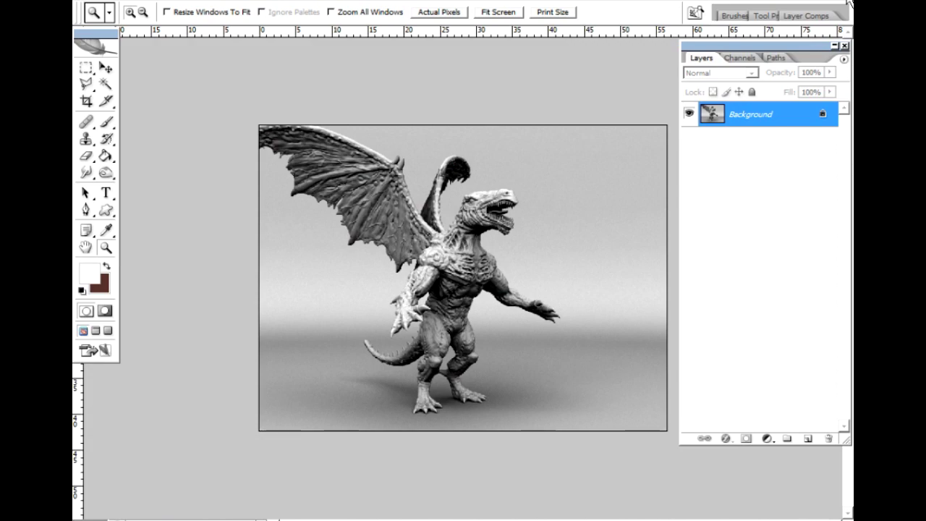
pyautogui.click(848, 4)
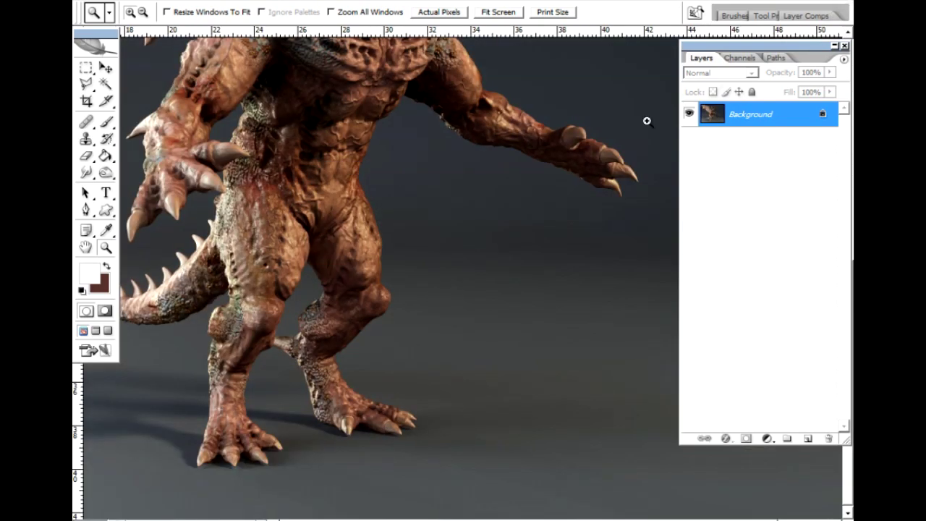
# Examine the creature's head and torso in the front colour render, close it, look over the imagem1 composite, and close that too.
pyautogui.scroll(7, 610, 107)
pyautogui.moveTo(386, 180); pyautogui.dragTo(428, 250)
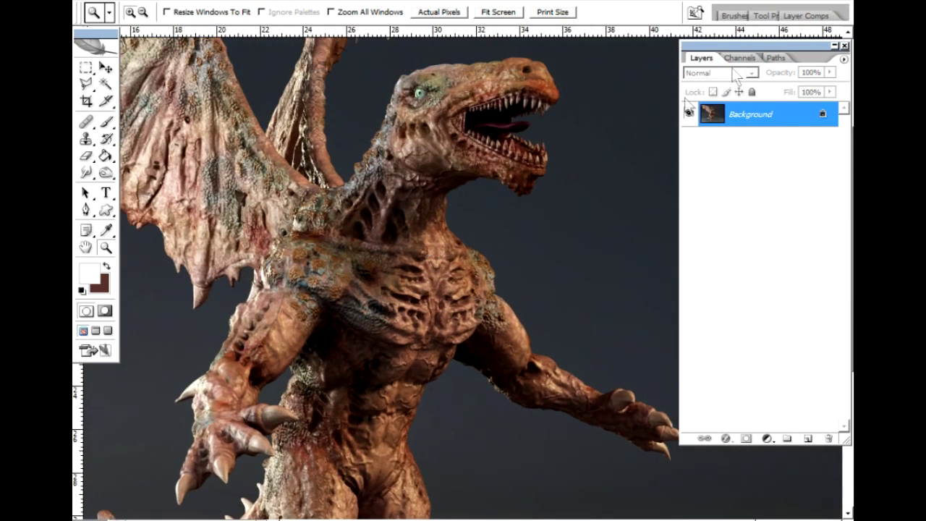
pyautogui.click(847, 5)
pyautogui.moveTo(612, 199); pyautogui.dragTo(391, 118)
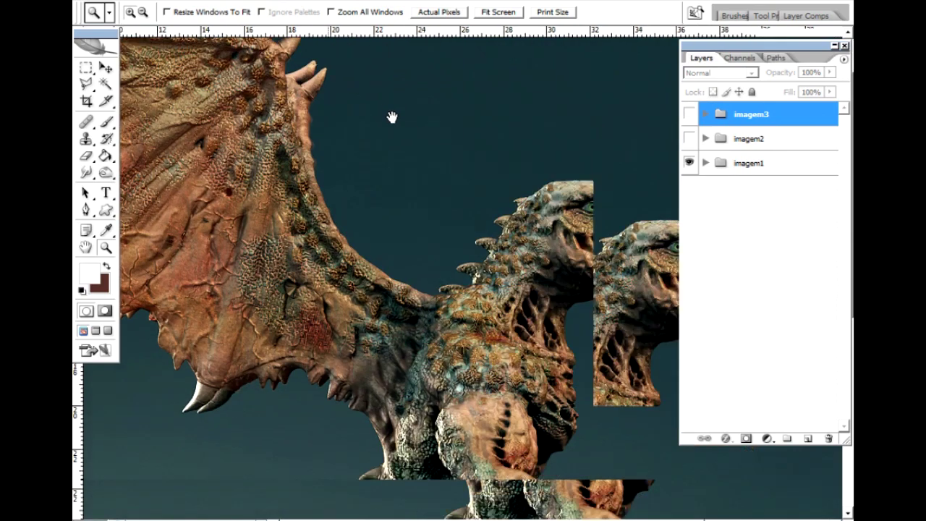
pyautogui.moveTo(572, 216); pyautogui.dragTo(479, 182)
pyautogui.click(845, 7)
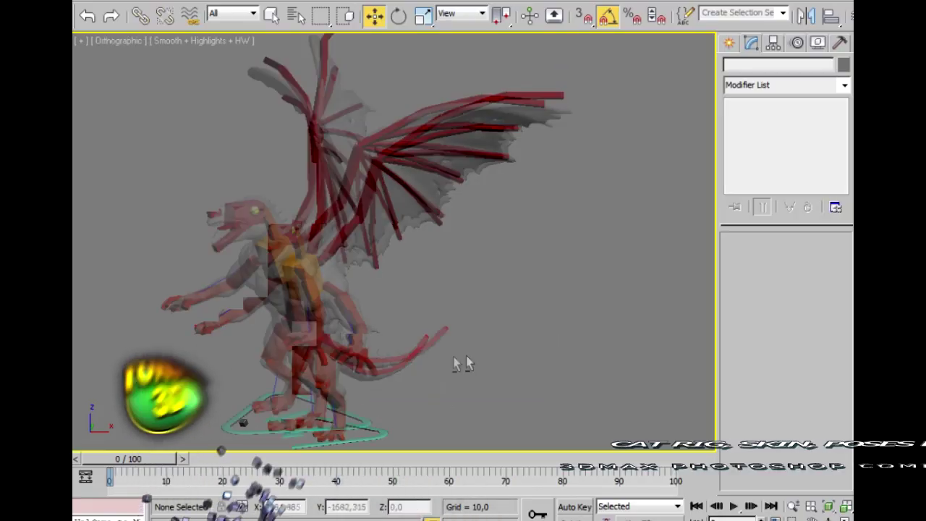
# In 3ds Max, select the Ribcage hub of the creature's CAT rig and add a leg to it.
pyautogui.scroll(5, 512, 285)
pyautogui.moveTo(311, 289); pyautogui.dragTo(525, 219, button='middle')
pyautogui.scroll(-5, 512, 284)
pyautogui.scroll(5, 483, 236)
pyautogui.click(465, 227)
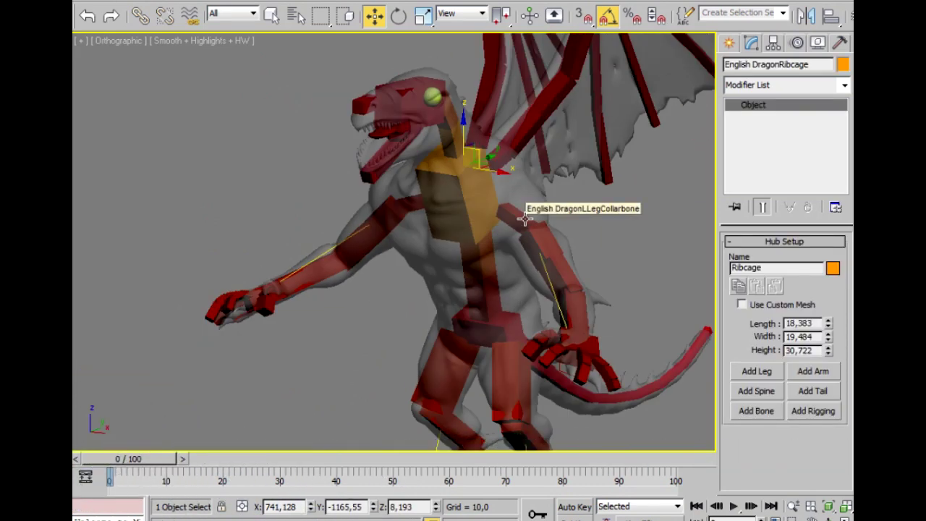
pyautogui.scroll(4, 428, 238)
pyautogui.moveTo(475, 215); pyautogui.dragTo(510, 168, button='middle')
pyautogui.scroll(-2, 441, 238)
pyautogui.keyDown('alt'); pyautogui.moveTo(514, 132); pyautogui.dragTo(689, 130, button='middle'); pyautogui.keyUp('alt')
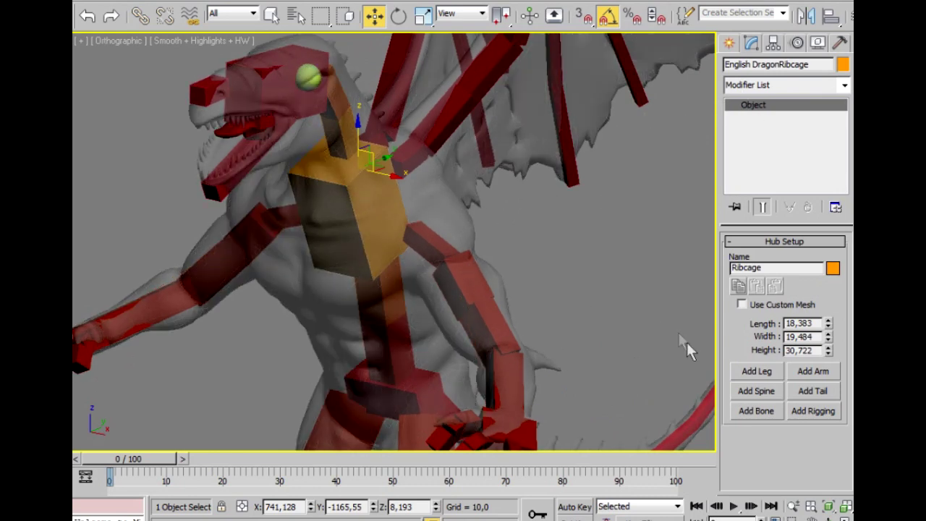
pyautogui.click(756, 371)
pyautogui.scroll(-2, 441, 231)
pyautogui.moveTo(436, 235); pyautogui.dragTo(411, 184, button='middle')
pyautogui.scroll(2, 441, 175)
# Move the new leg's upper bone and its IK platform out beside the creature's body.
pyautogui.click(452, 171)
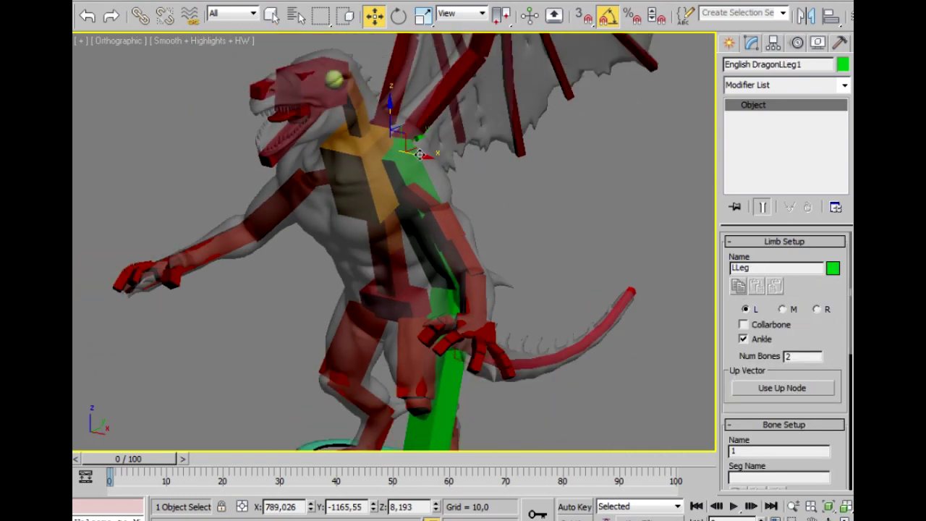
pyautogui.moveTo(415, 145); pyautogui.dragTo(506, 174)
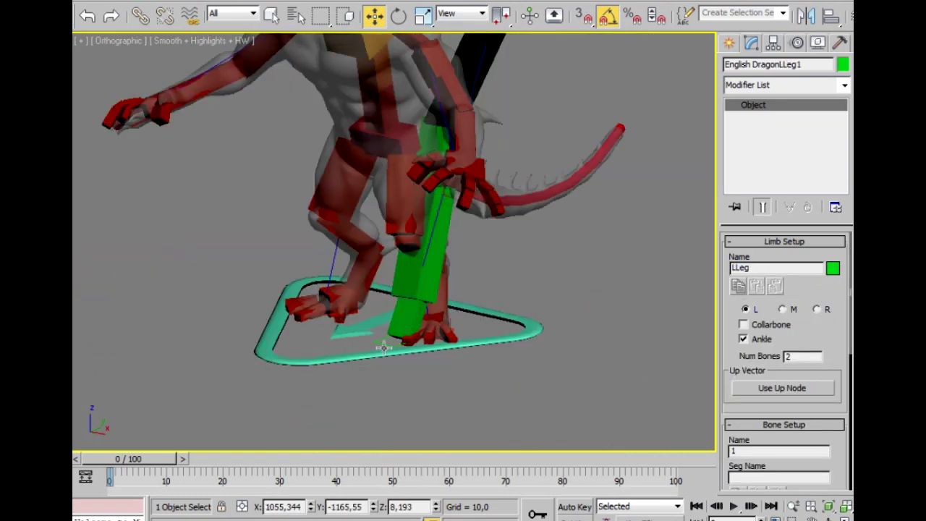
pyautogui.click(383, 348)
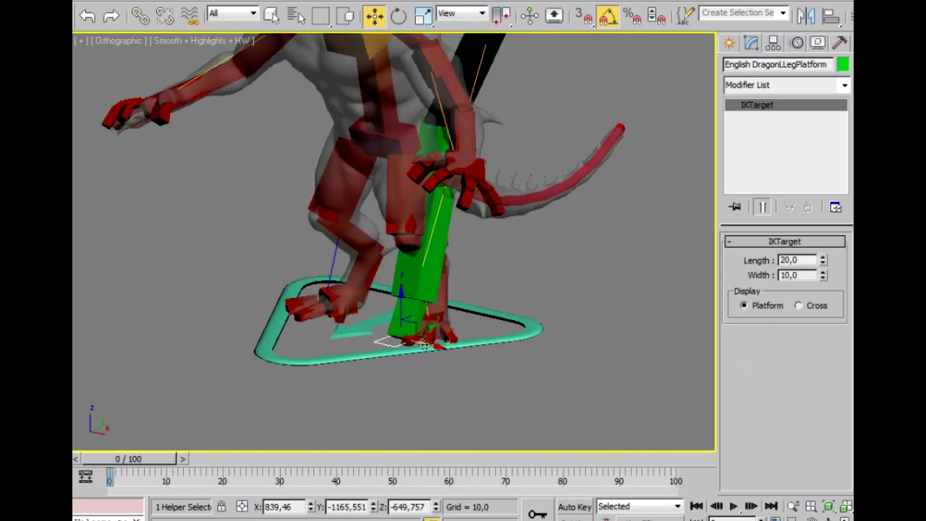
pyautogui.moveTo(383, 348); pyautogui.dragTo(600, 378)
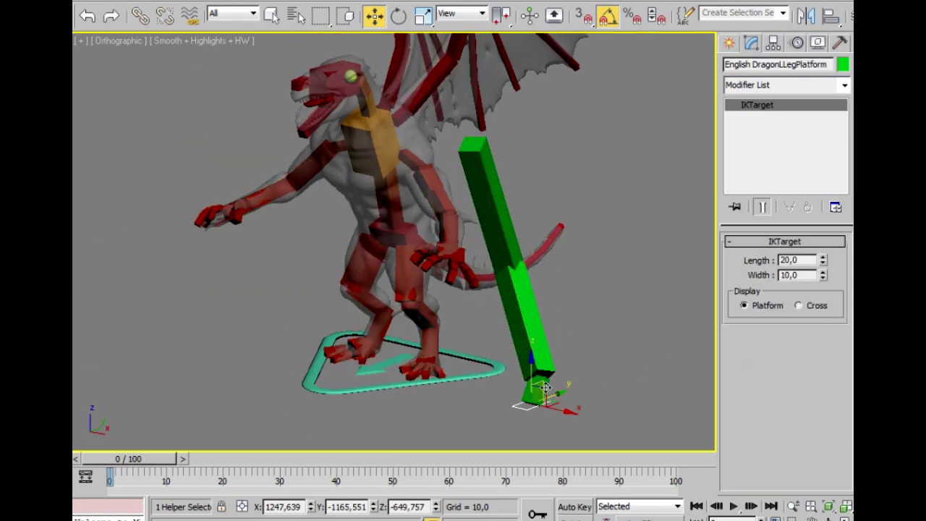
pyautogui.moveTo(545, 387); pyautogui.dragTo(490, 380)
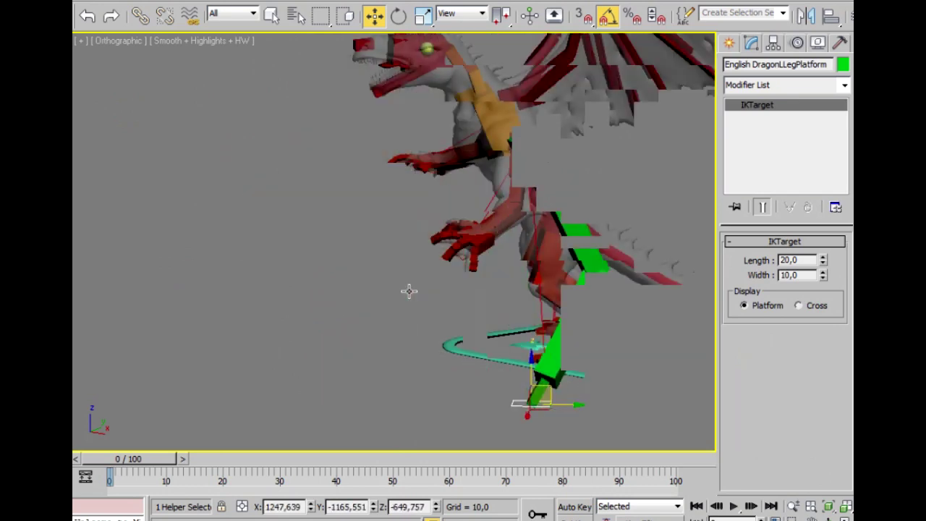
pyautogui.scroll(3, 412, 289)
pyautogui.click(597, 248)
pyautogui.moveTo(595, 300); pyautogui.dragTo(507, 289)
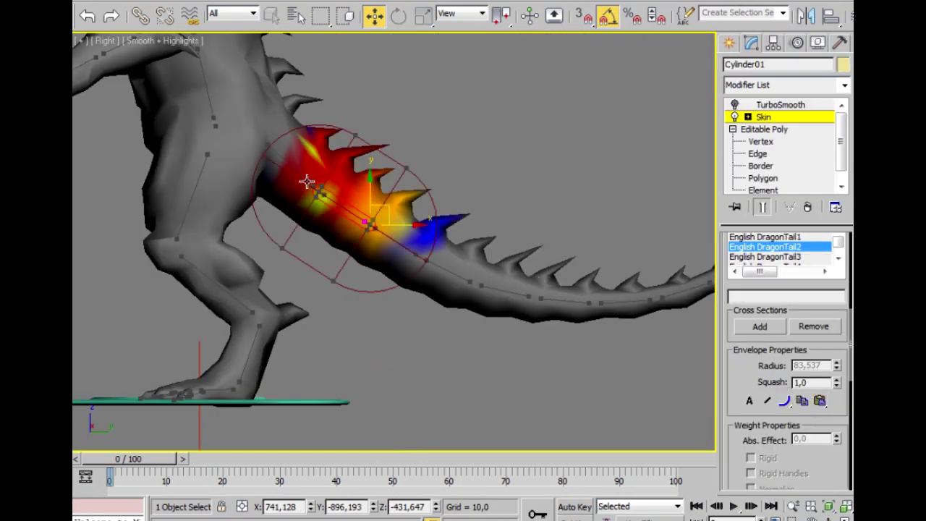
# In the Skin modifier, paste the DragonTail2 envelope onto DragonTail1 and the tail bones through DragonTail5, and continue along the tail.
pyautogui.click(307, 181)
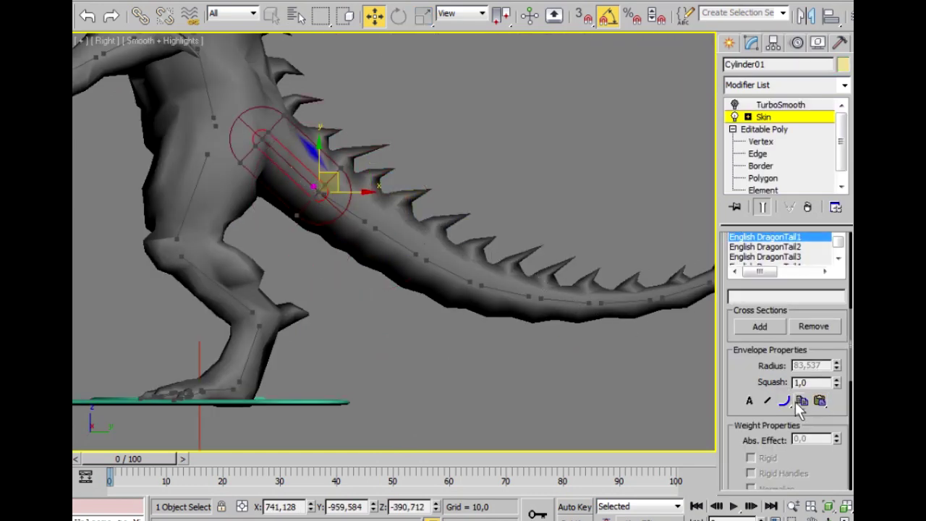
pyautogui.keyDown('alt'); pyautogui.moveTo(306, 180); pyautogui.dragTo(385, 257, button='middle'); pyautogui.keyUp('alt')
pyautogui.hotkey('shift', 'z')
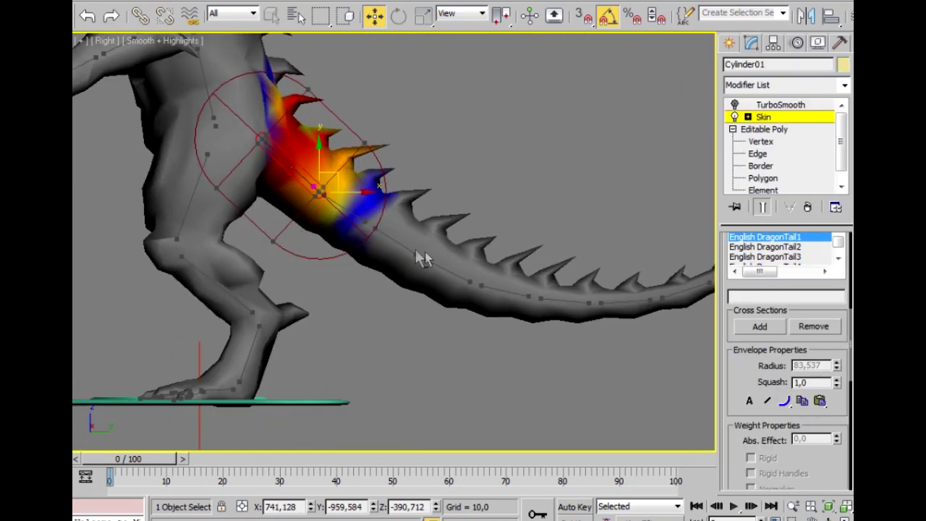
pyautogui.click(408, 246)
pyautogui.click(442, 270)
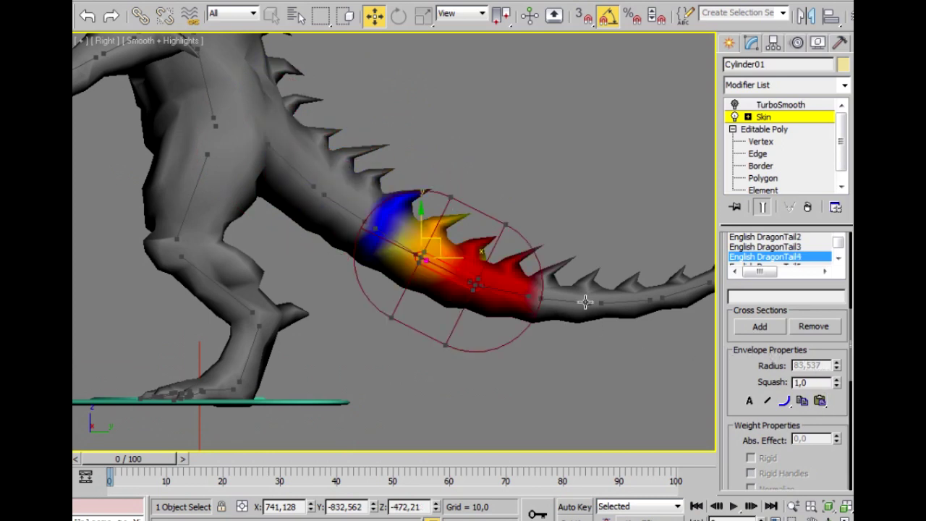
pyautogui.moveTo(672, 342); pyautogui.dragTo(520, 330, button='middle')
pyautogui.click(366, 284)
pyautogui.click(820, 401)
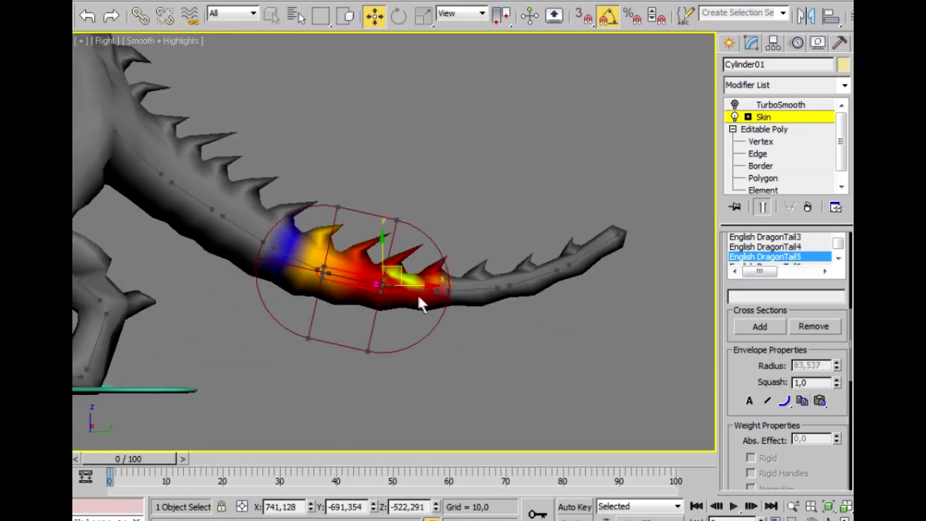
pyautogui.click(406, 288)
pyautogui.click(384, 269)
pyautogui.moveTo(385, 242); pyautogui.dragTo(387, 207)
pyautogui.moveTo(448, 282); pyautogui.dragTo(454, 251)
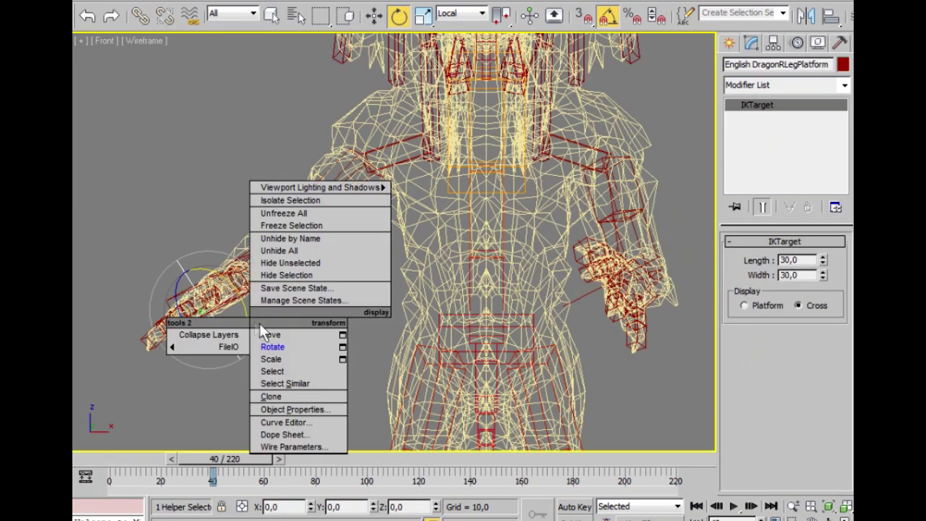
# At frame 20, turn on Auto Key, move the right hand's IK target down beside the thigh, and display the model shaded.
pyautogui.click(262, 328)
pyautogui.moveTo(253, 462); pyautogui.dragTo(204, 463)
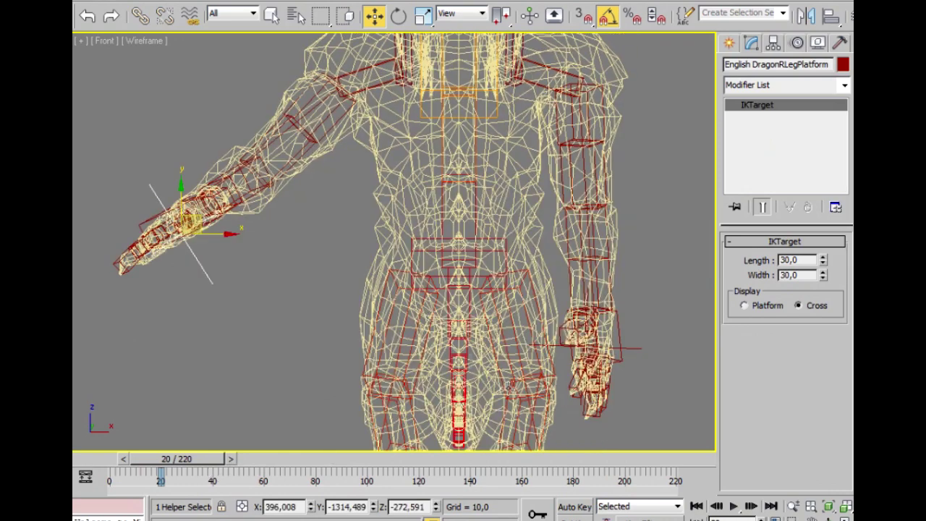
pyautogui.click(577, 508)
pyautogui.moveTo(199, 229); pyautogui.dragTo(337, 310)
pyautogui.press('F3')
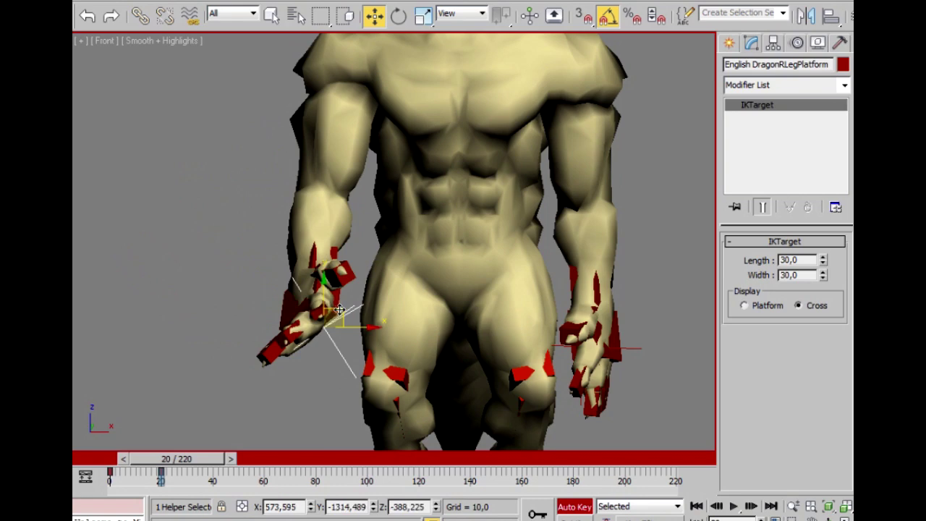
# Shift the right hand's IK target slightly in the left view.
pyautogui.press('l')
pyautogui.scroll(-3, 485, 307)
pyautogui.moveTo(485, 307); pyautogui.dragTo(214, 288, button='middle')
pyautogui.scroll(3, 410, 309)
pyautogui.moveTo(410, 308); pyautogui.dragTo(255, 260, button='middle')
pyautogui.moveTo(475, 360); pyautogui.dragTo(456, 358)
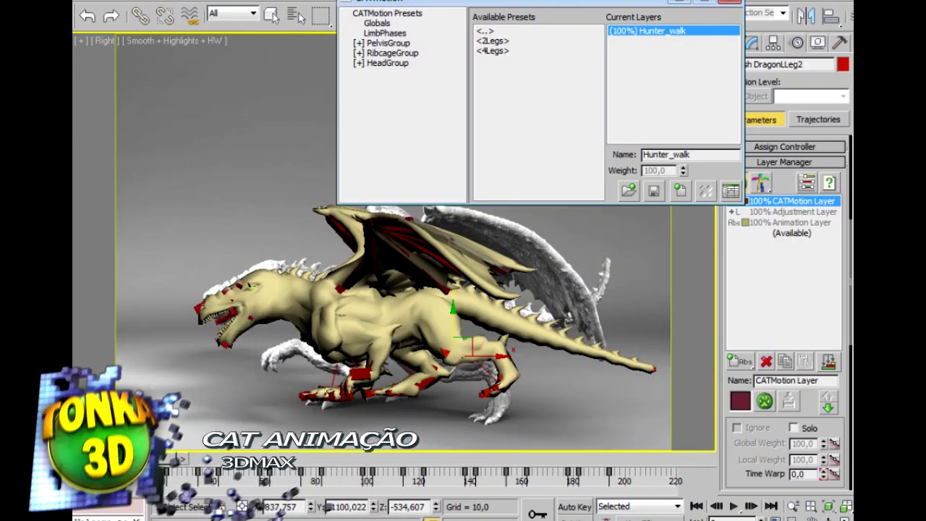
# Play back the Hunter_walk CATMotion animation from the first frame.
pyautogui.click(734, 506)
pyautogui.click(697, 506)
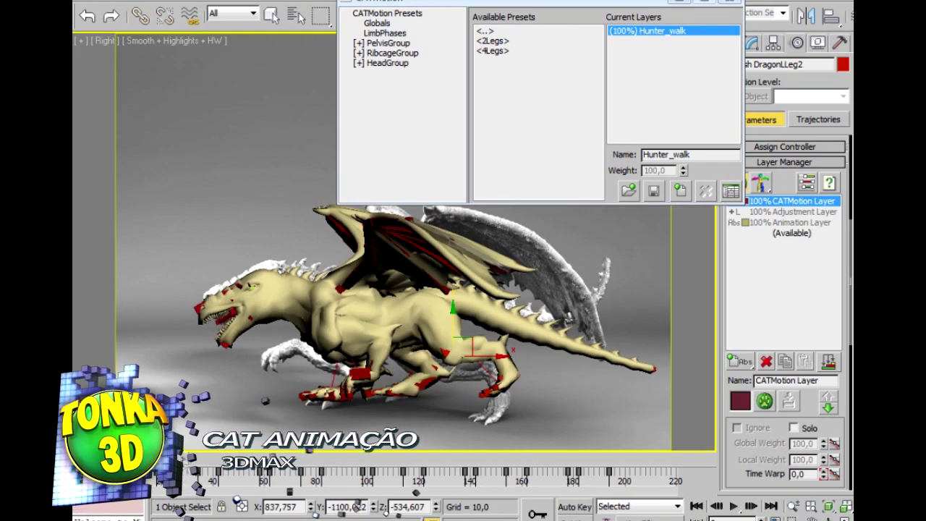
pyautogui.click(732, 506)
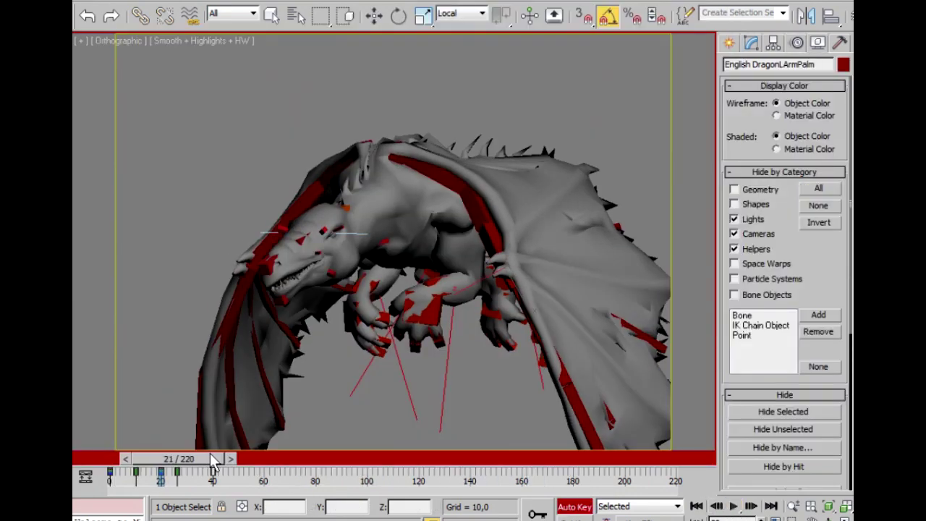
# With Auto Key on at frame 20, select the flying creature's left front hand control in wireframe and raise it.
pyautogui.press('e')
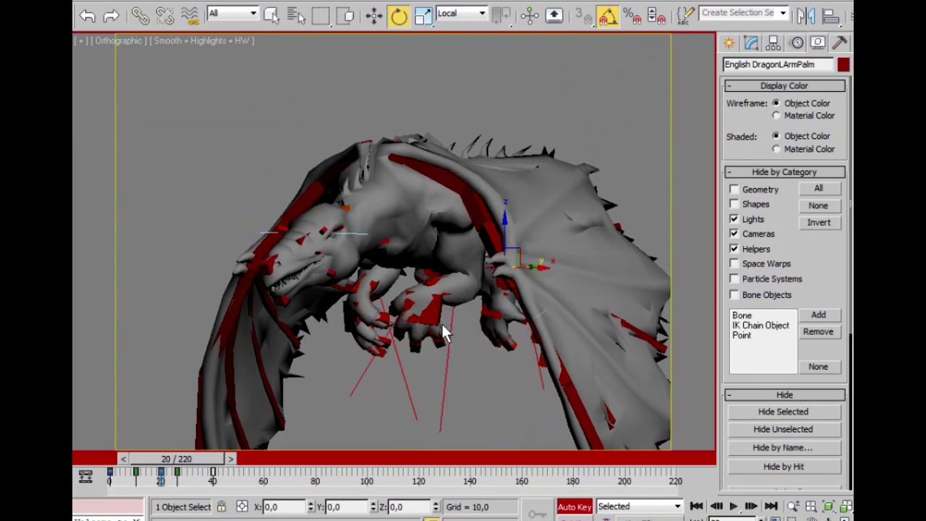
pyautogui.press('w')
pyautogui.press('F3')
pyautogui.click(459, 291)
pyautogui.rightClick(460, 287)
pyautogui.click(478, 310)
pyautogui.press('F3')
pyautogui.rightClick(455, 277)
pyautogui.click(477, 308)
pyautogui.moveTo(442, 258)
pyautogui.mouseDown()
pyautogui.moveTo(451, 235)
pyautogui.moveTo(449, 243)
pyautogui.mouseUp()
pyautogui.press('F3')
# Select the flying creature's right front hand control and reposition it vertically.
pyautogui.click(387, 281)
pyautogui.press('F3')
pyautogui.moveTo(365, 247); pyautogui.dragTo(370, 230)
pyautogui.moveTo(177, 458)
pyautogui.mouseDown()
pyautogui.moveTo(127, 460)
pyautogui.moveTo(176, 446)
pyautogui.mouseUp()
pyautogui.press('F3')
pyautogui.press('F3')
pyautogui.moveTo(366, 289); pyautogui.dragTo(363, 307)
# Select the left front hand control again in wireframe and adjust its position upward.
pyautogui.press('F3')
pyautogui.click(465, 328)
pyautogui.click(468, 325)
pyautogui.press('F3')
pyautogui.moveTo(440, 312); pyautogui.dragTo(448, 285)
pyautogui.press('F3')
# Adjust the left front palm's pose, select the right front palm at frame 10, and scrub the timeline to review the motion.
pyautogui.click(454, 358)
pyautogui.press('F3')
pyautogui.moveTo(428, 343)
pyautogui.mouseDown()
pyautogui.moveTo(427, 330)
pyautogui.moveTo(399, 339)
pyautogui.moveTo(401, 331)
pyautogui.mouseUp()
pyautogui.press('F3')
pyautogui.click(364, 367)
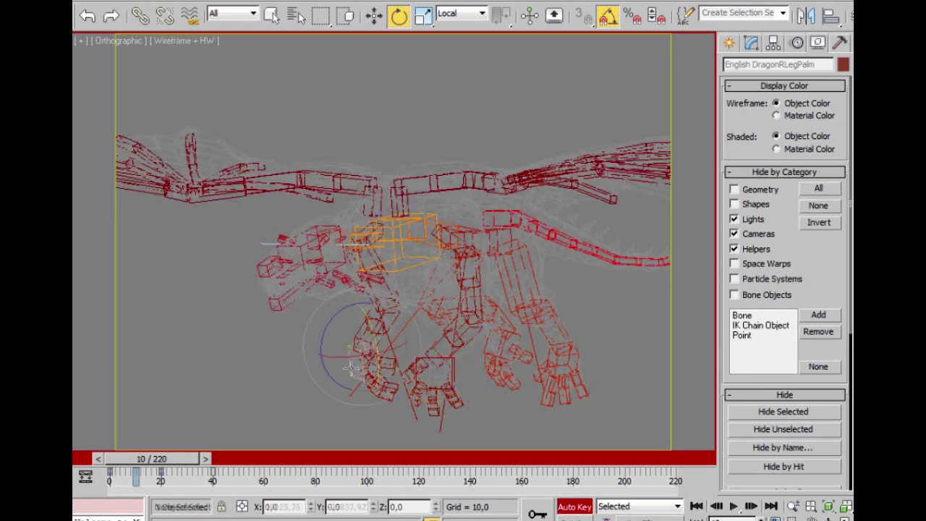
pyautogui.press('F3')
pyautogui.click(329, 336)
pyautogui.moveTo(172, 463); pyautogui.dragTo(220, 436)
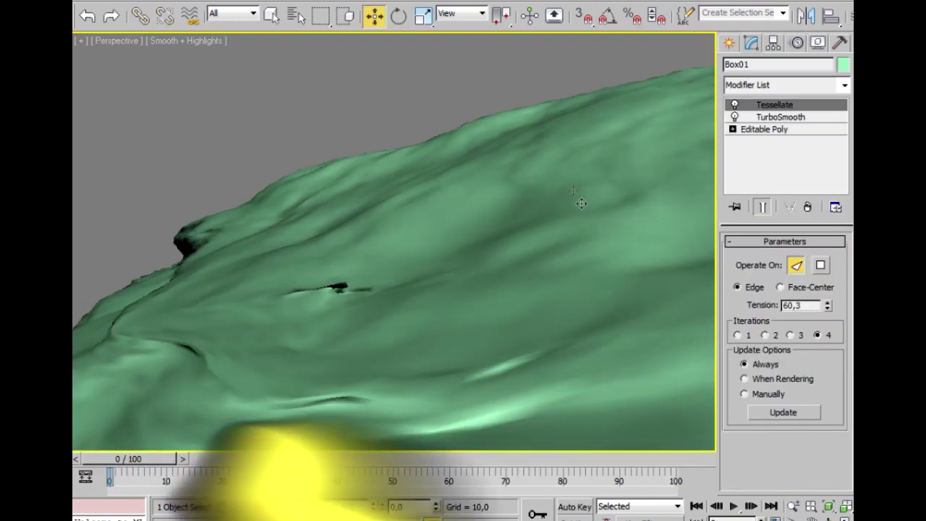
# Set the terrain scene's render output size to HDTV (video) at 1280x720 and show the safe frame in the Perspective view.
pyautogui.moveTo(550, 204); pyautogui.dragTo(530, 183, button='middle')
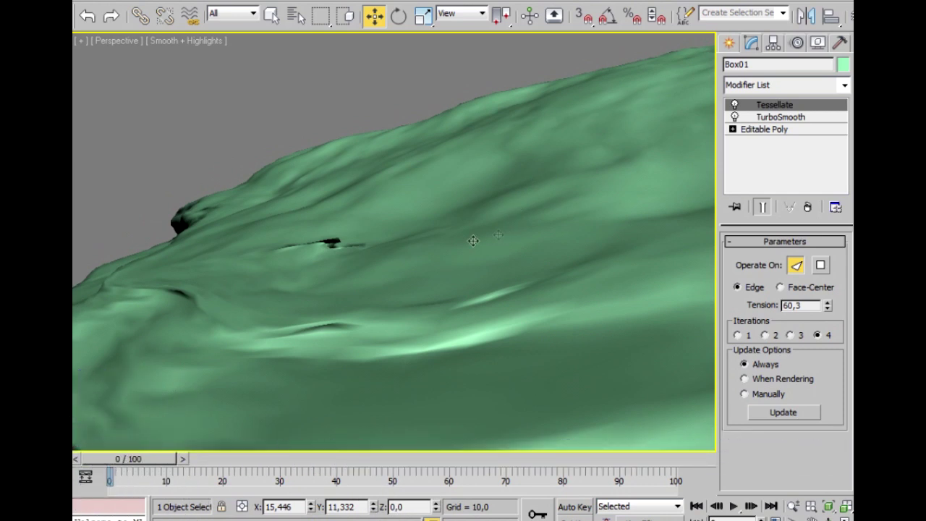
pyautogui.moveTo(777, 28); pyautogui.dragTo(510, 27)
pyautogui.click(795, 18)
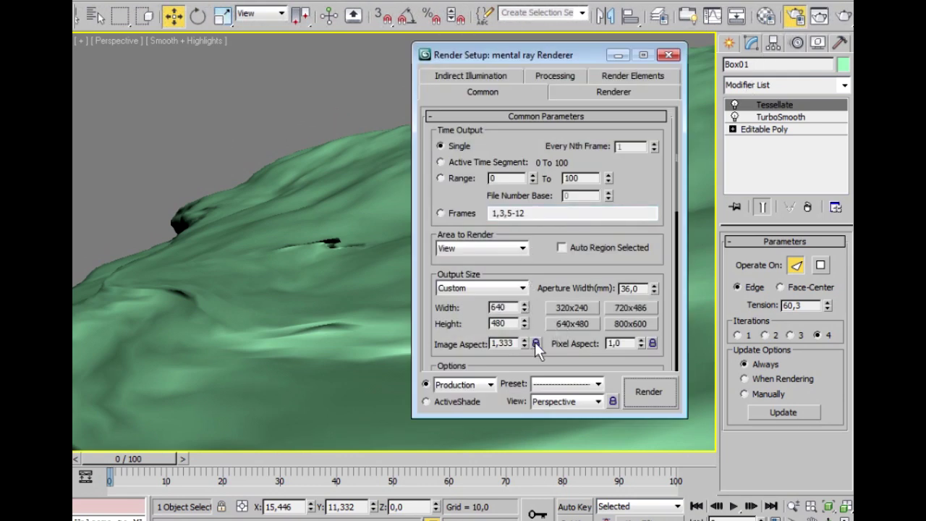
pyautogui.click(520, 288)
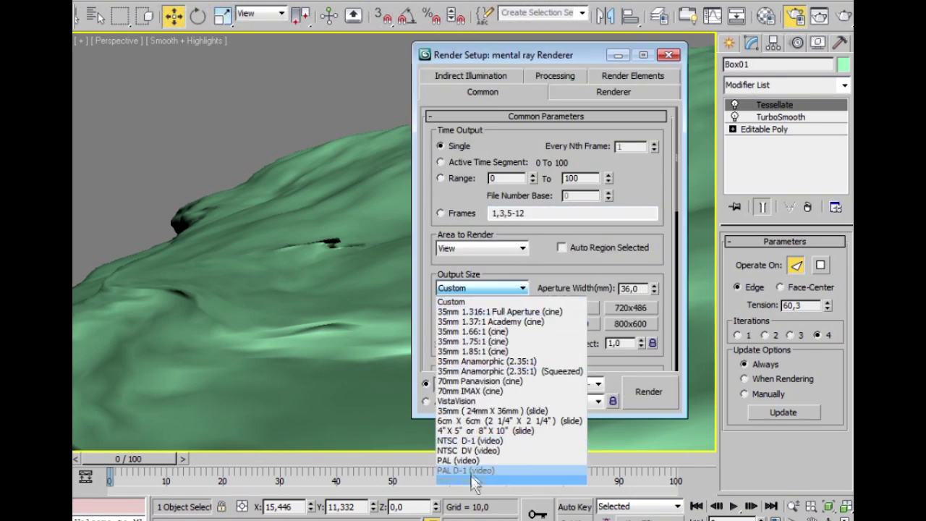
pyautogui.click(506, 480)
pyautogui.click(573, 325)
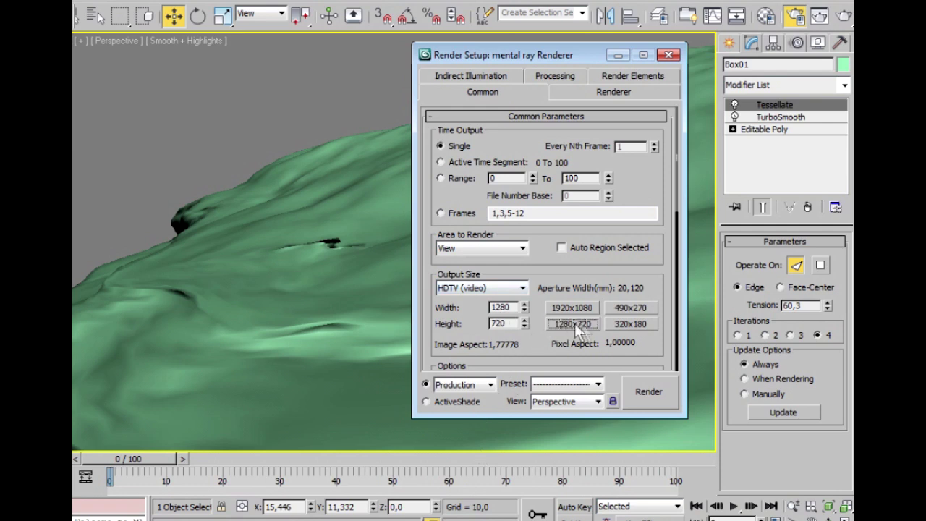
pyautogui.click(669, 55)
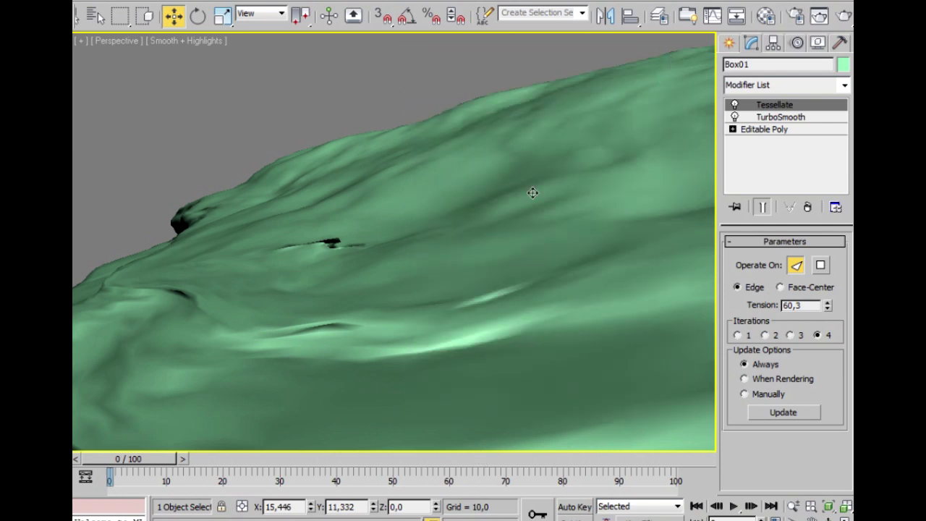
pyautogui.hotkey('shift', 'f')
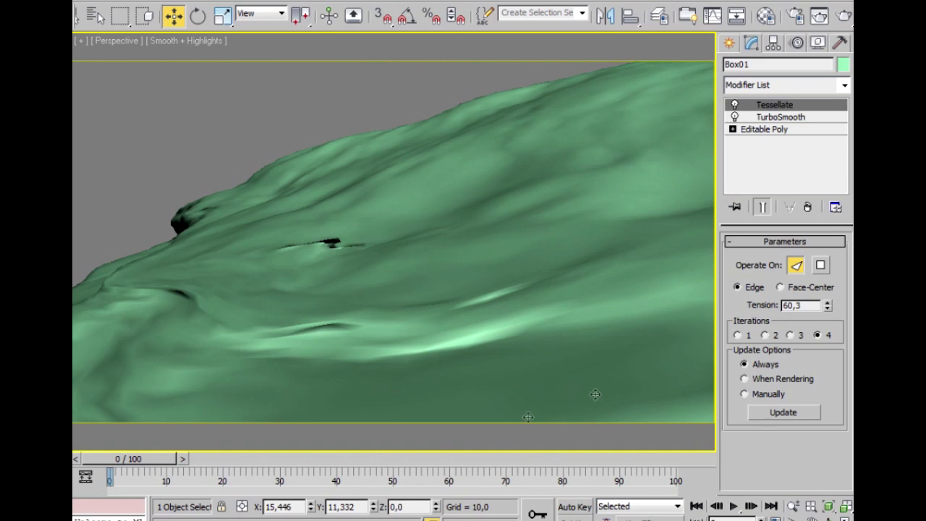
pyautogui.moveTo(386, 258); pyautogui.dragTo(351, 264, button='middle')
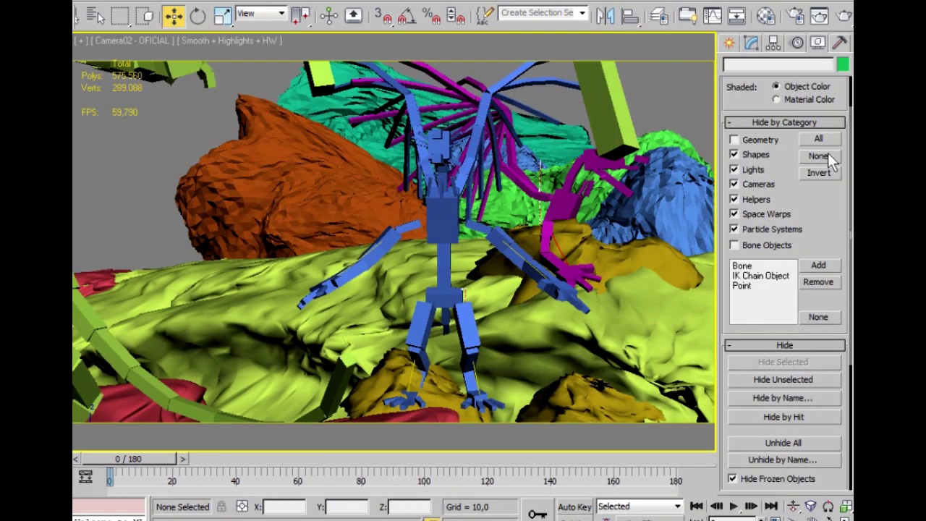
# Turn on edged faces, select the blue rig's full hierarchy from the pelvis, and open the motion parameters of its ribcage.
pyautogui.doubleClick(443, 223)
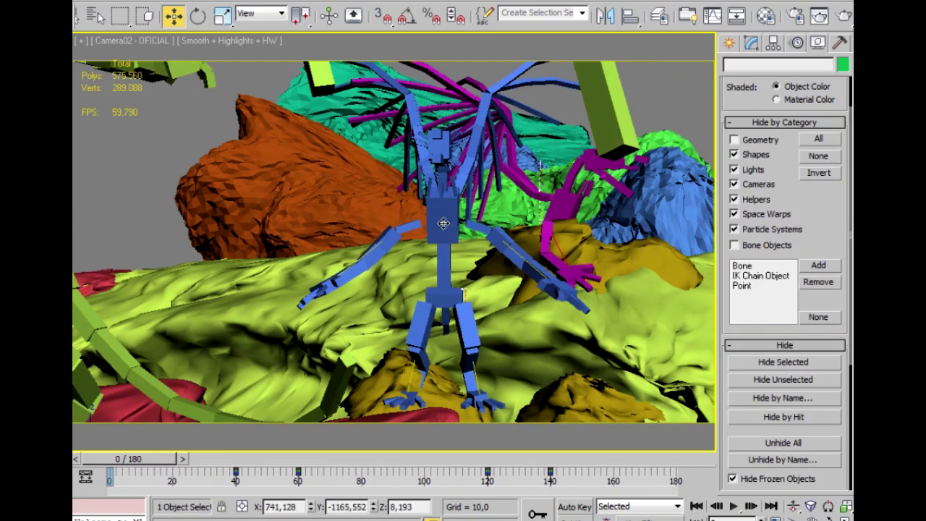
pyautogui.press('F4')
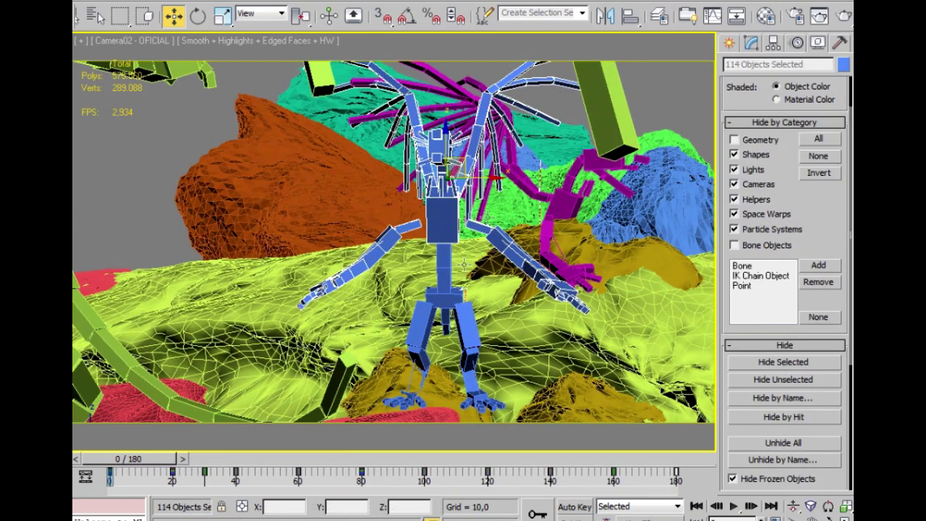
pyautogui.doubleClick(446, 290)
pyautogui.click(796, 43)
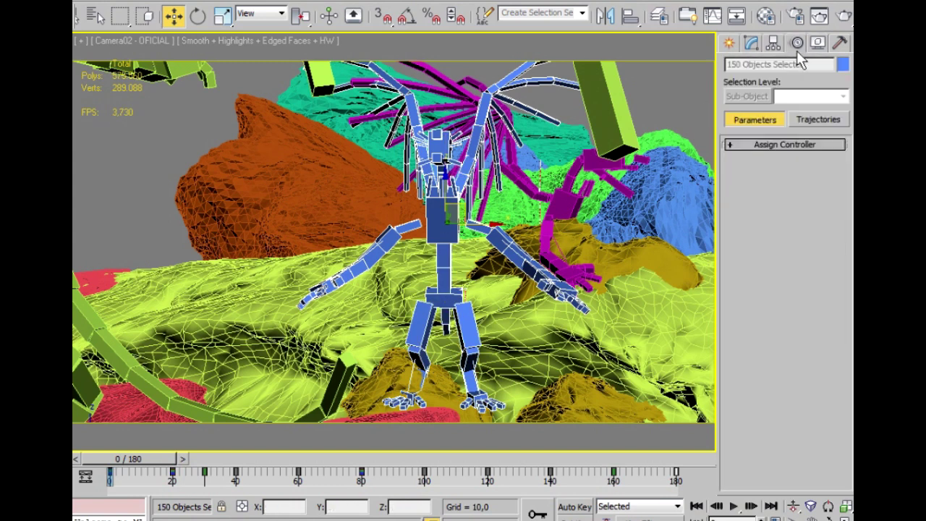
pyautogui.click(446, 181)
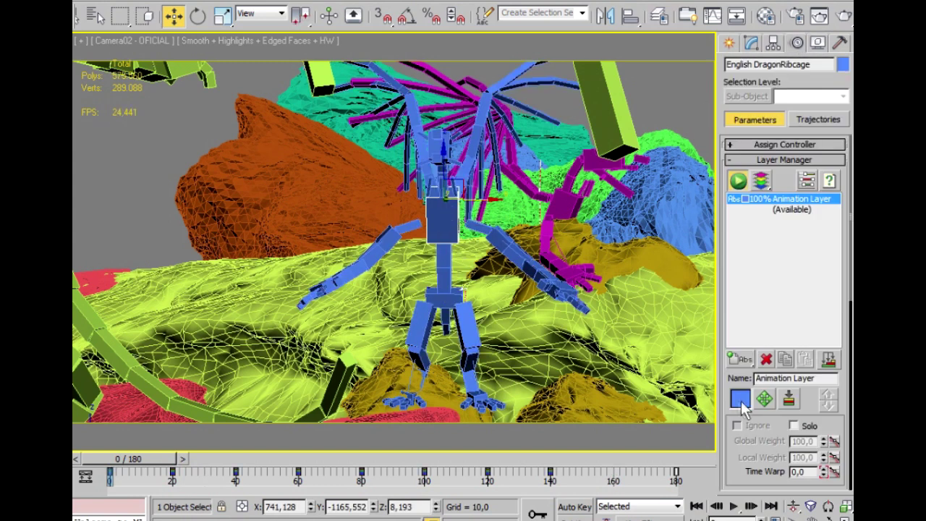
# Set the blue rig's animation layer colour to pure red (255, 0, 0) from its left leg bone.
pyautogui.click(465, 350)
pyautogui.moveTo(739, 373); pyautogui.dragTo(737, 187)
pyautogui.click(740, 457)
pyautogui.moveTo(428, 71); pyautogui.dragTo(380, 63)
pyautogui.moveTo(520, 104); pyautogui.dragTo(520, 64)
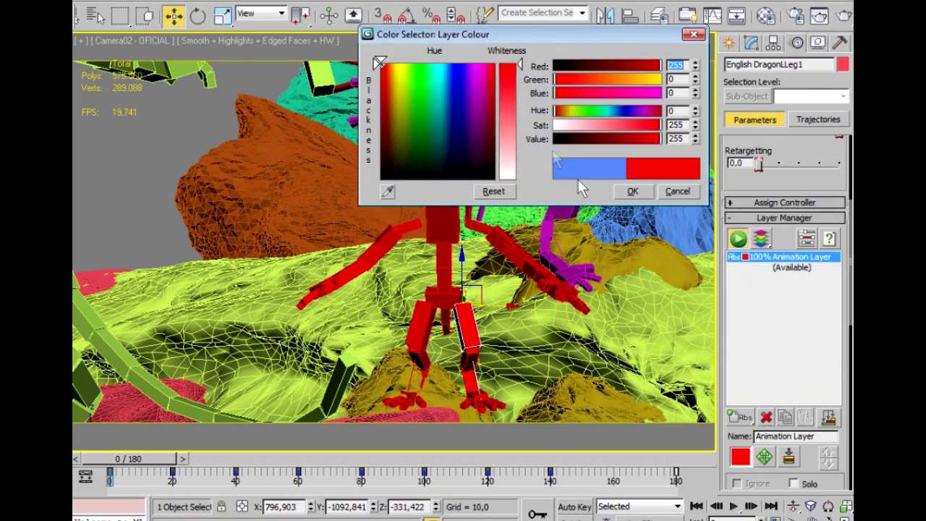
pyautogui.click(632, 191)
# Set the purple rig's animation layer colour to bright cyan-blue from its ribcage, and turn off edged faces.
pyautogui.click(569, 209)
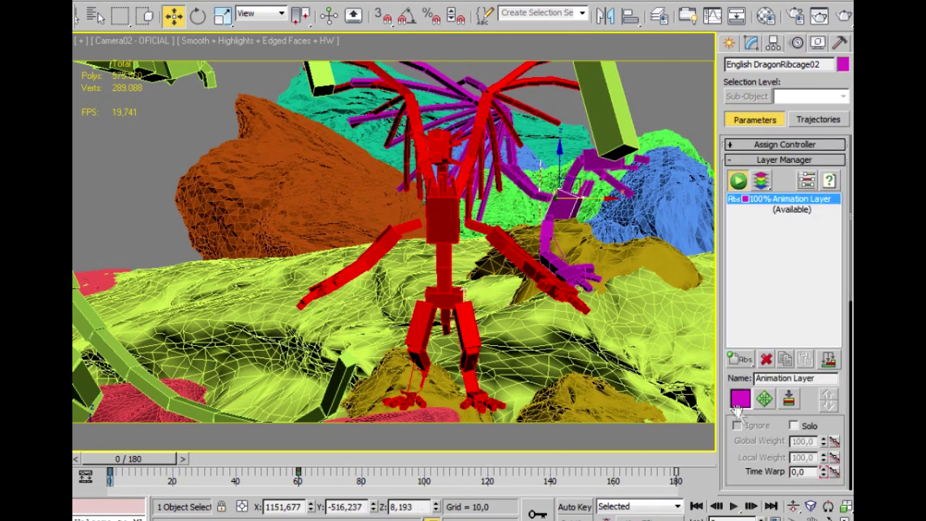
pyautogui.click(740, 398)
pyautogui.moveTo(459, 93); pyautogui.dragTo(441, 64)
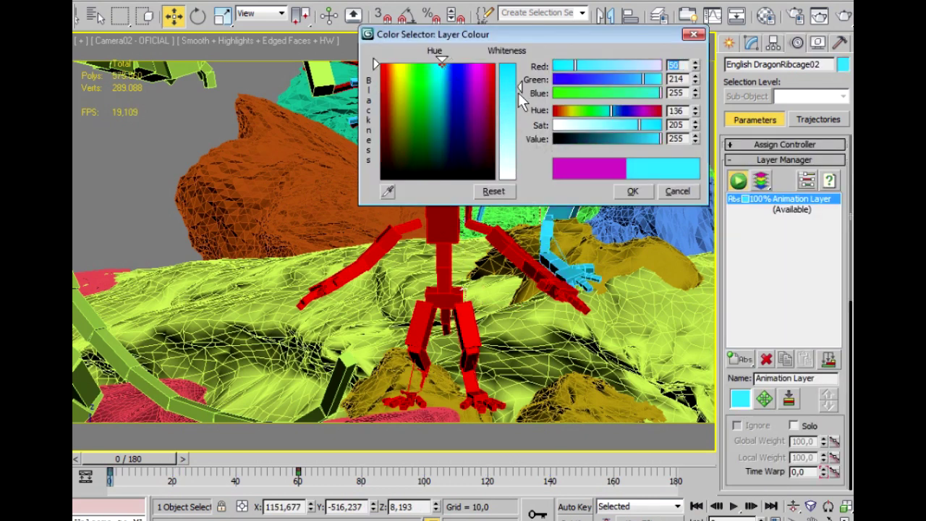
pyautogui.click(630, 190)
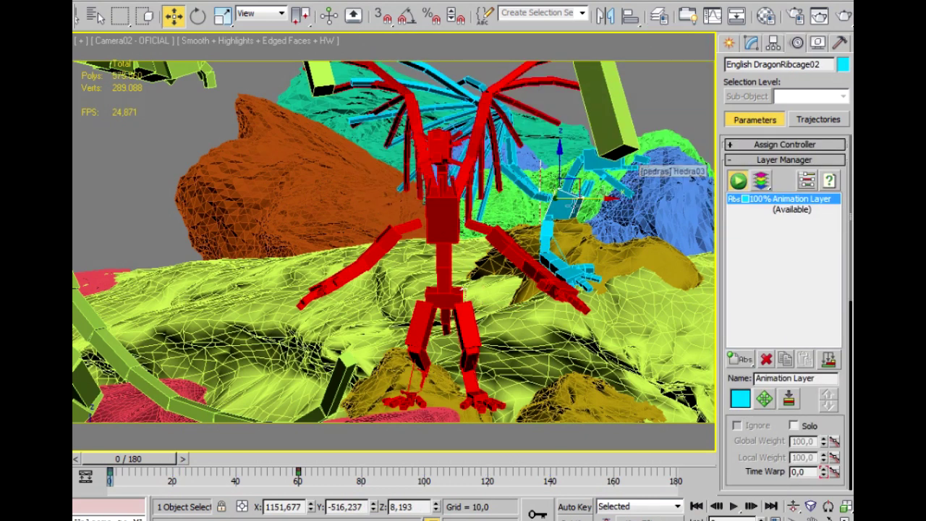
pyautogui.press('F4')
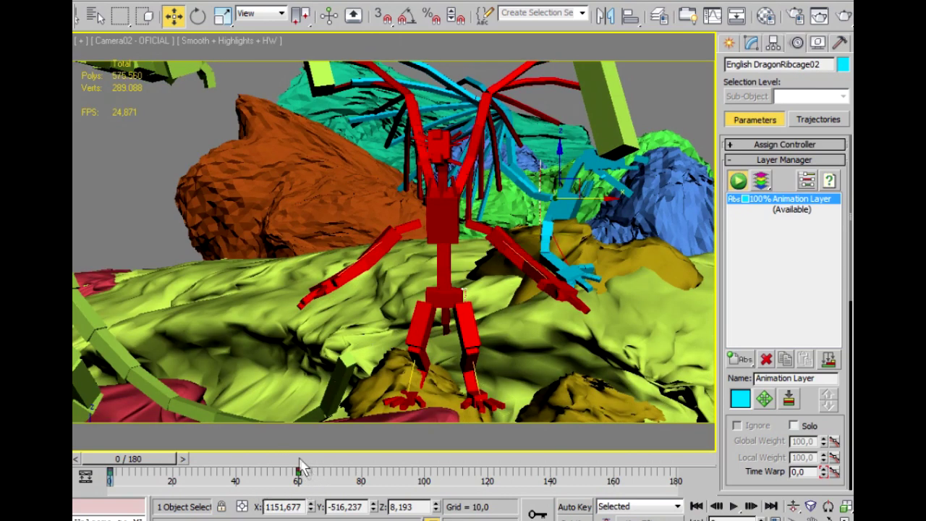
# Scrub the animation past frame 58 in the camera view to review the rigs' movement over the rocks.
pyautogui.click(299, 460)
pyautogui.click(353, 458)
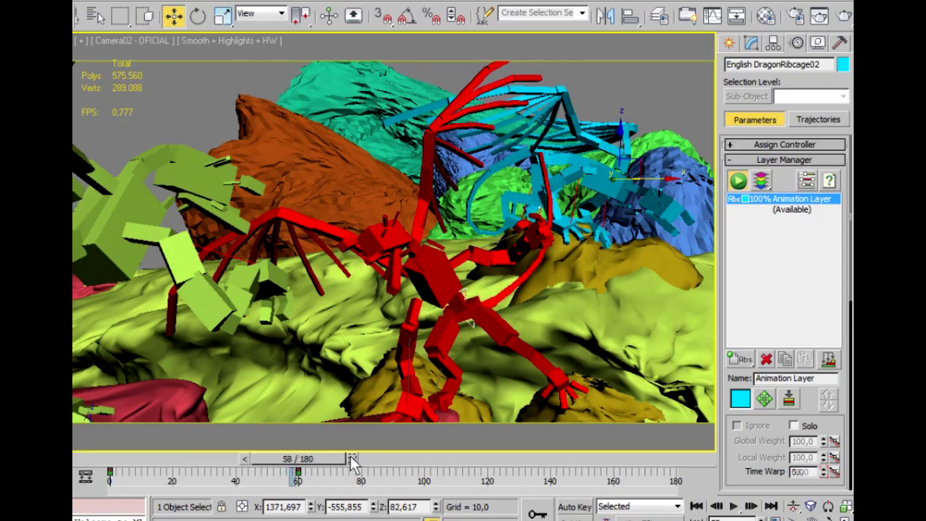
pyautogui.click(354, 458)
pyautogui.click(357, 458)
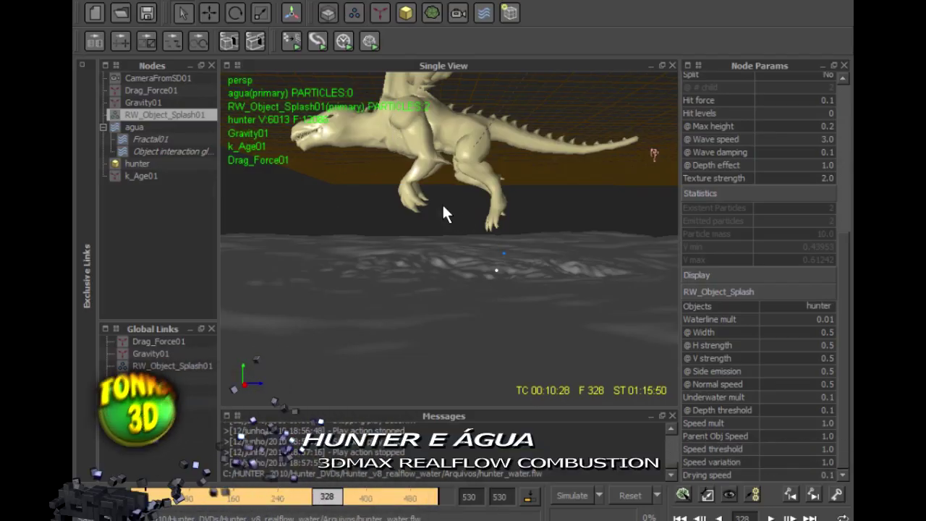
# Switch to RealFlow and scrub the hunter water simulation forward from frame 219.
pyautogui.click(267, 499)
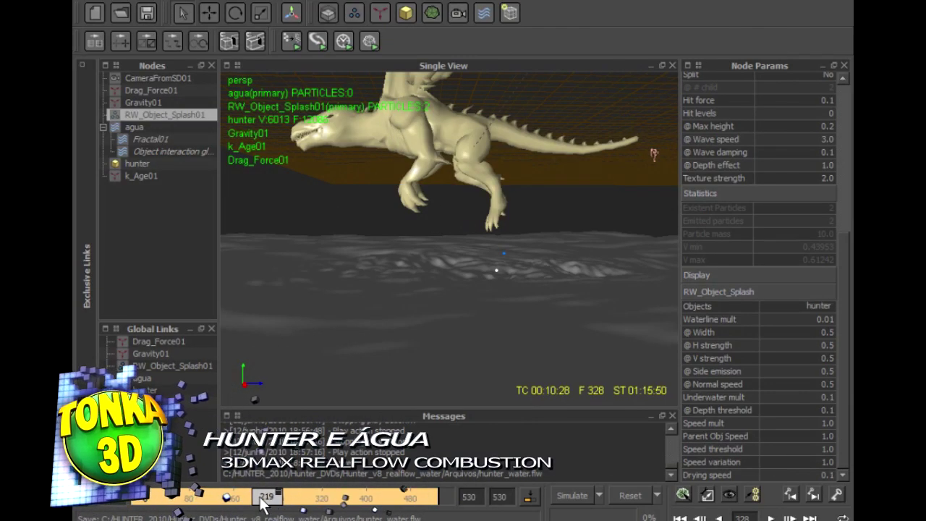
pyautogui.moveTo(267, 499); pyautogui.dragTo(343, 504)
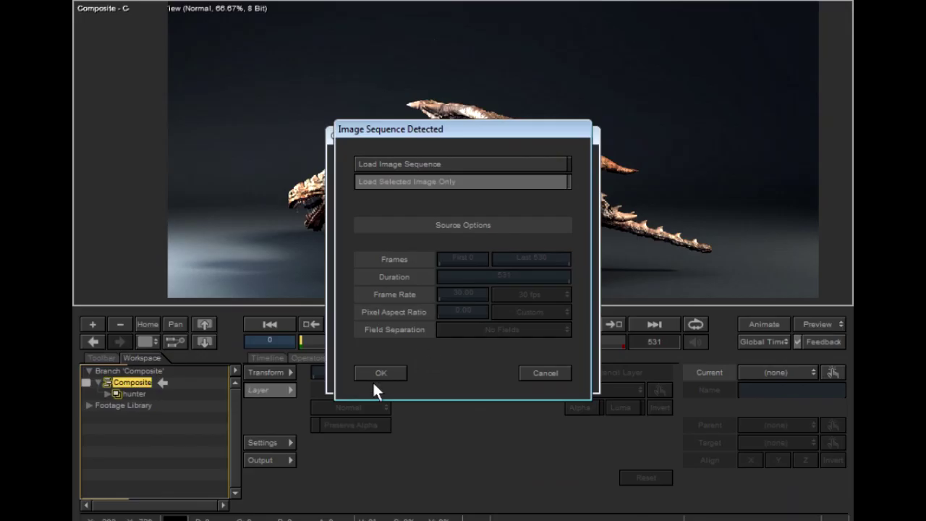
# Import only the selected hunter_agua0000 image into the Combustion composite, and expand the hunter_agua0000 and hunter layers.
pyautogui.click(378, 376)
pyautogui.moveTo(364, 264); pyautogui.dragTo(351, 251, button='middle')
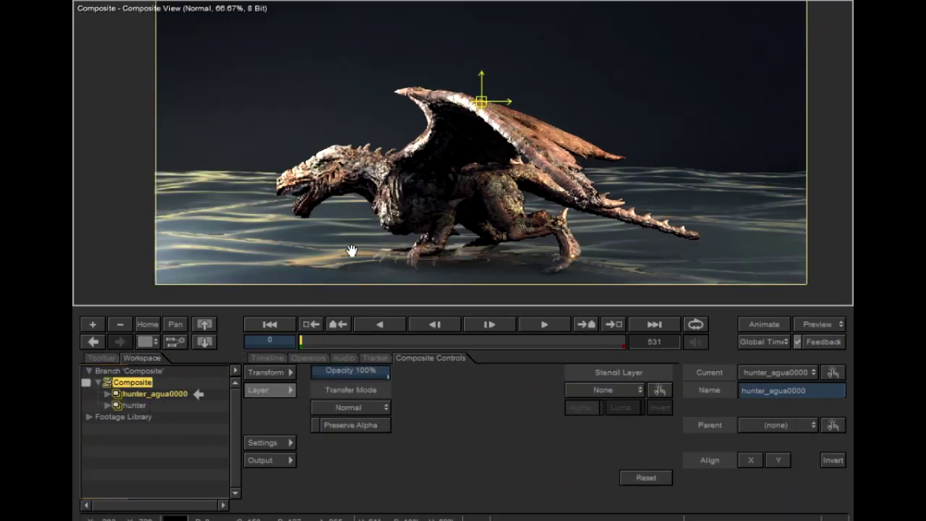
pyautogui.click(165, 394)
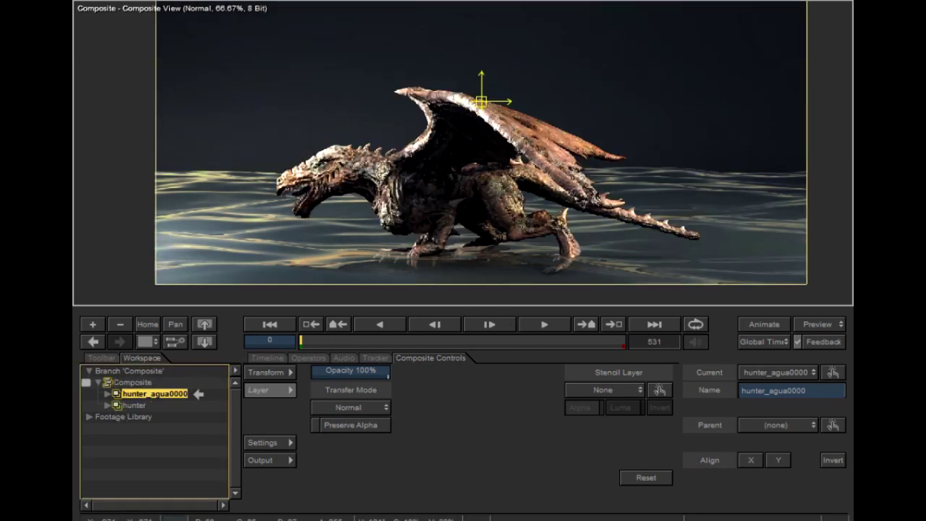
pyautogui.click(107, 393)
pyautogui.click(145, 405)
pyautogui.click(107, 417)
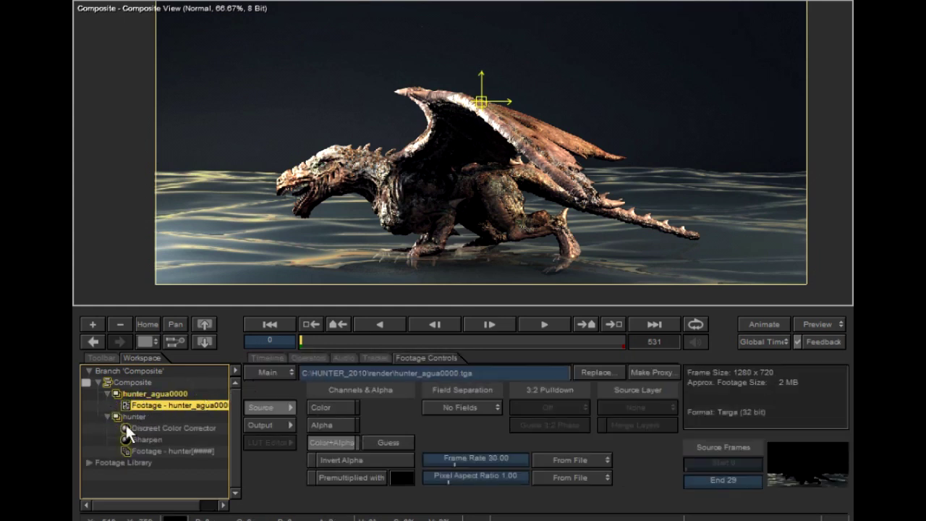
# Copy the Discreet Color Corrector and Sharpen operators from the hunter layer and paste them onto the hunter_agua0000 footage.
pyautogui.click(141, 430)
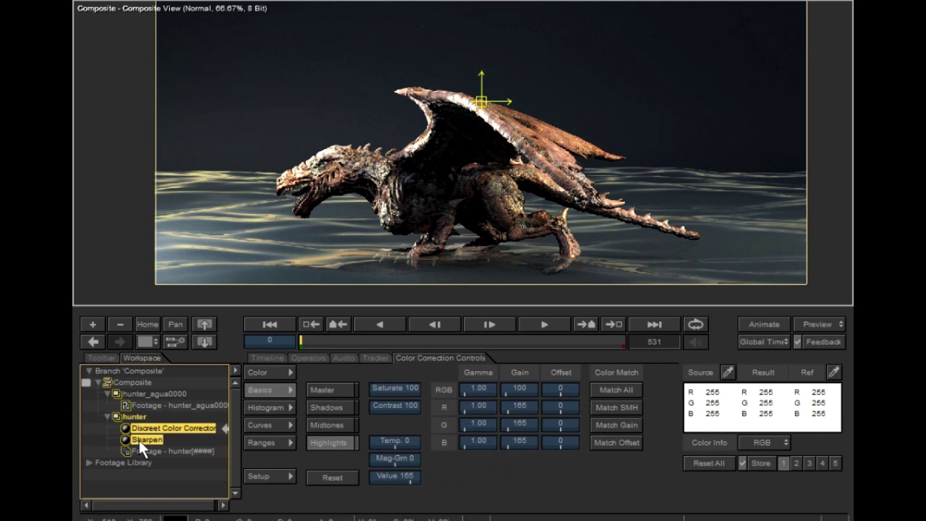
pyautogui.rightClick(139, 440)
pyautogui.click(183, 310)
pyautogui.click(146, 440)
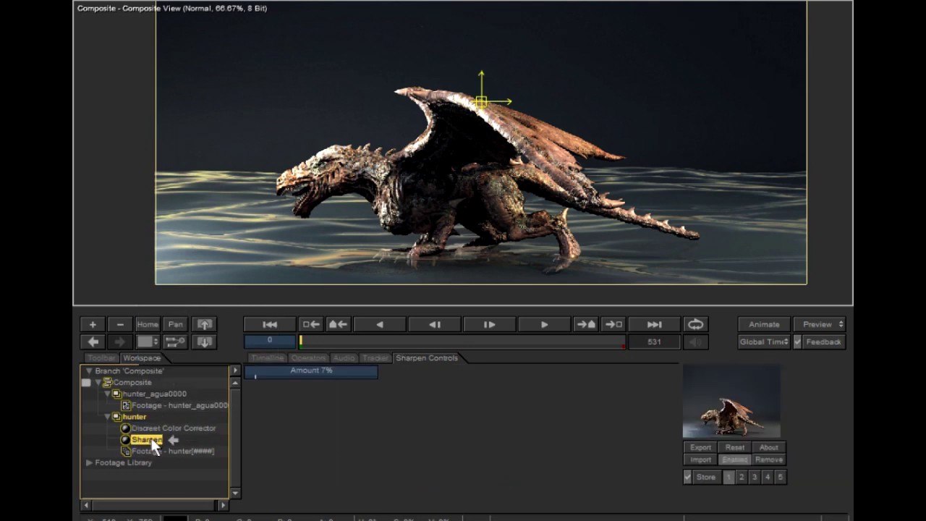
pyautogui.click(148, 403)
pyautogui.rightClick(150, 404)
pyautogui.click(209, 272)
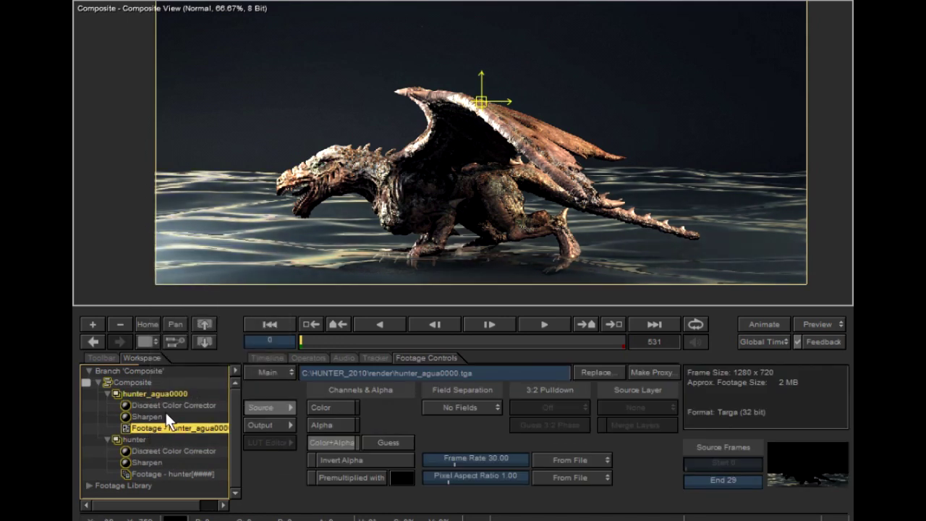
# Collapse the hunter layer and compare the water layer with its Discreet Color Corrector off and on.
pyautogui.click(107, 439)
pyautogui.click(124, 405)
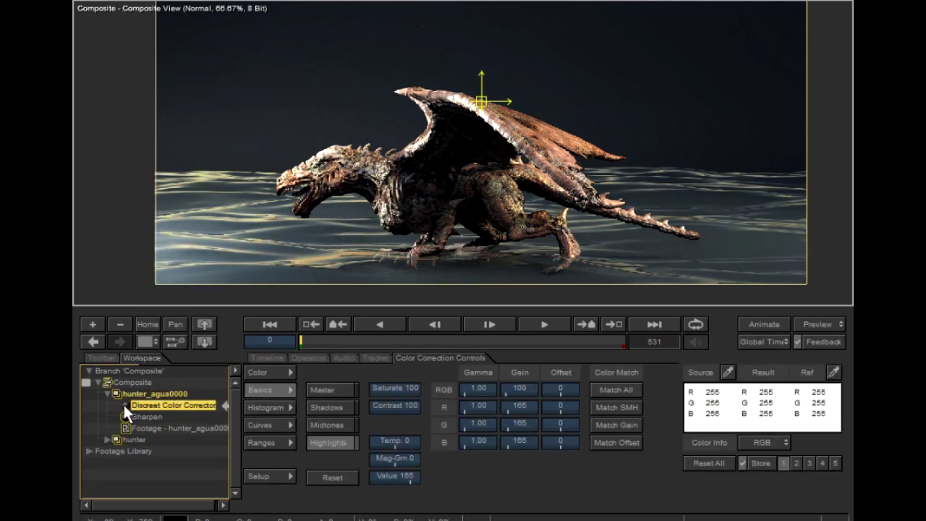
pyautogui.click(149, 405)
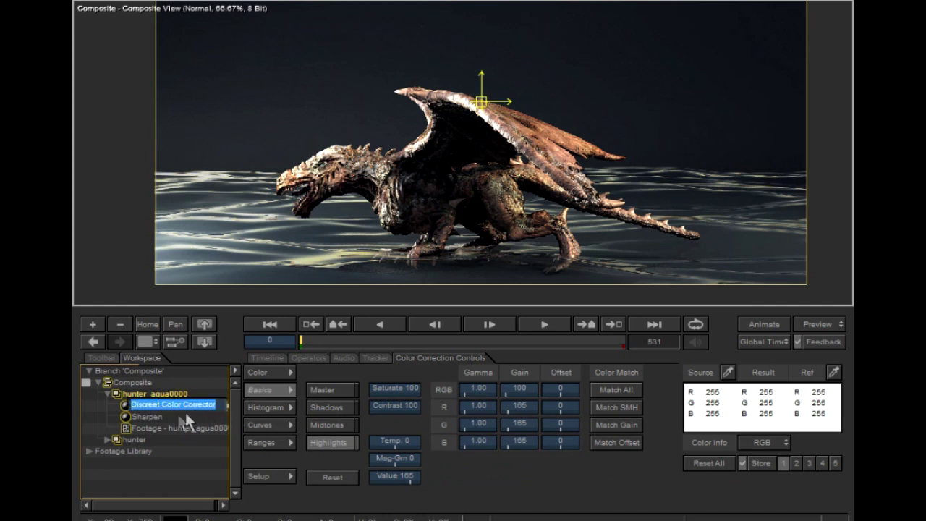
pyautogui.click(163, 416)
pyautogui.click(159, 404)
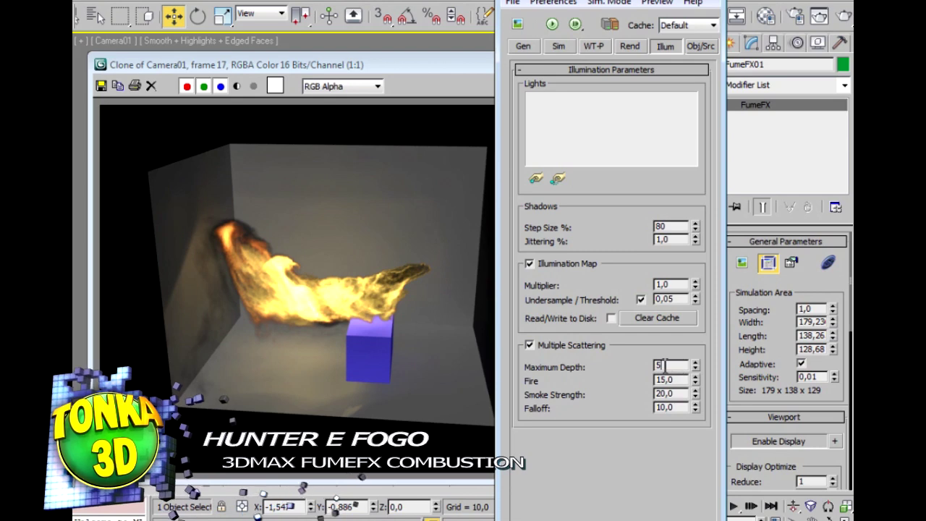
# Switch to 3ds Max, render the FumeFX fire from Camera01 at frame 17, and bring the rendered frame forward.
pyautogui.click(841, 17)
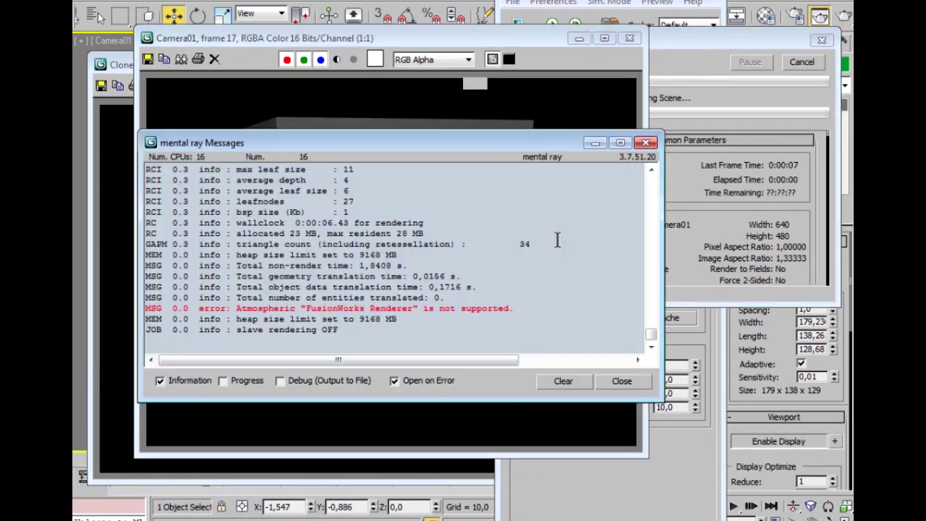
pyautogui.click(491, 39)
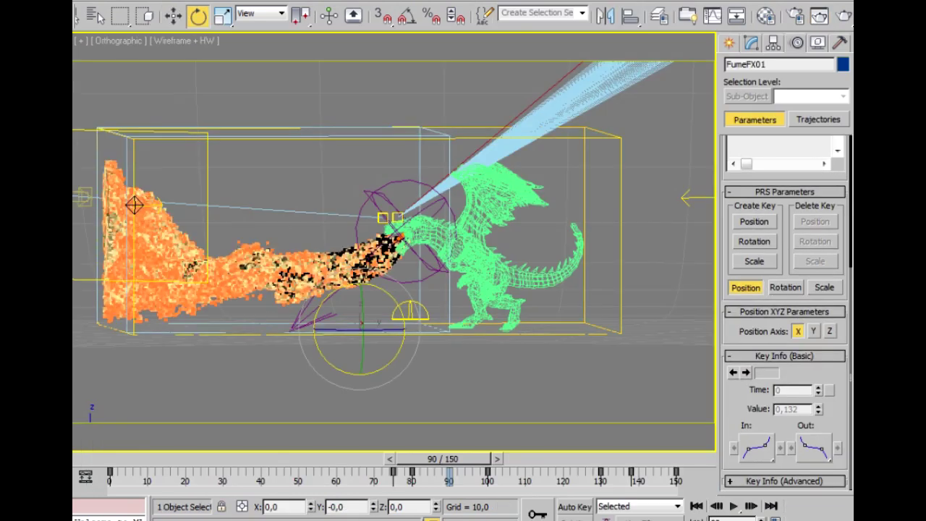
# View the fire-breathing creature through Camera01 and open the FumeFX01 container's general parameters.
pyautogui.press('c')
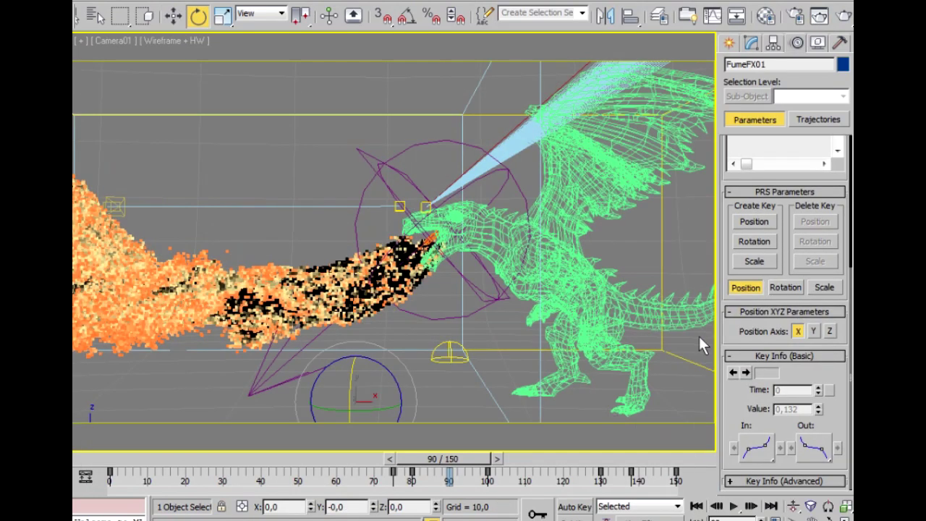
pyautogui.moveTo(723, 252); pyautogui.dragTo(723, 464)
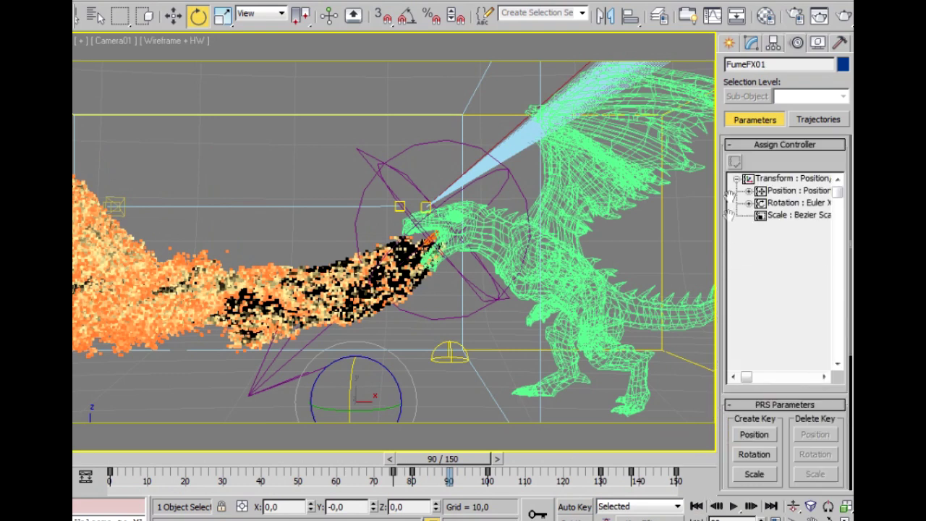
pyautogui.click(752, 43)
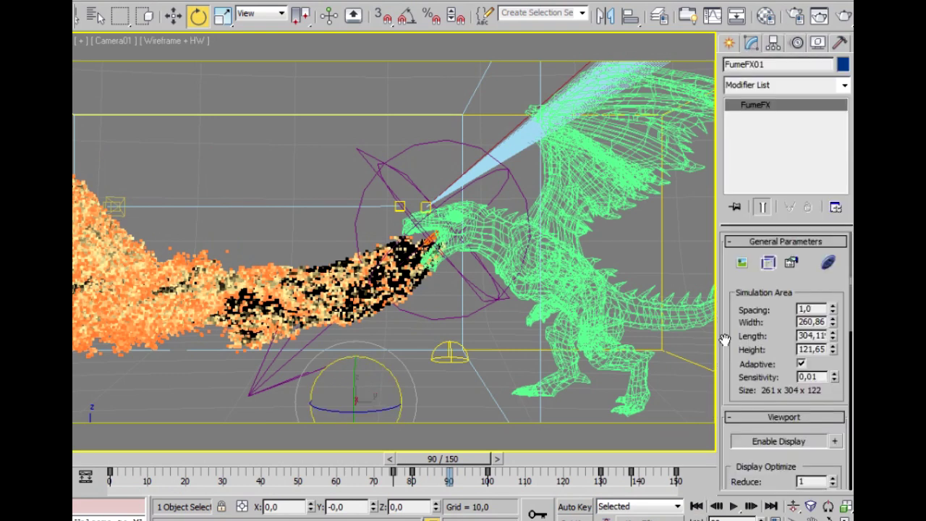
# Display the FumeFX01 voxel grid in Auto mode, and set it back to None.
pyautogui.scroll(-5, 736, 311)
pyautogui.scroll(-2, 735, 313)
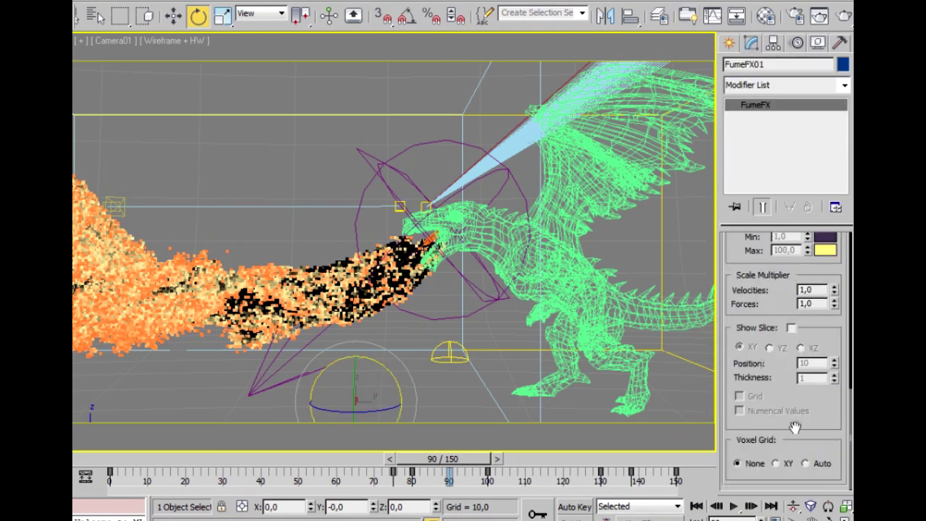
pyautogui.click(806, 463)
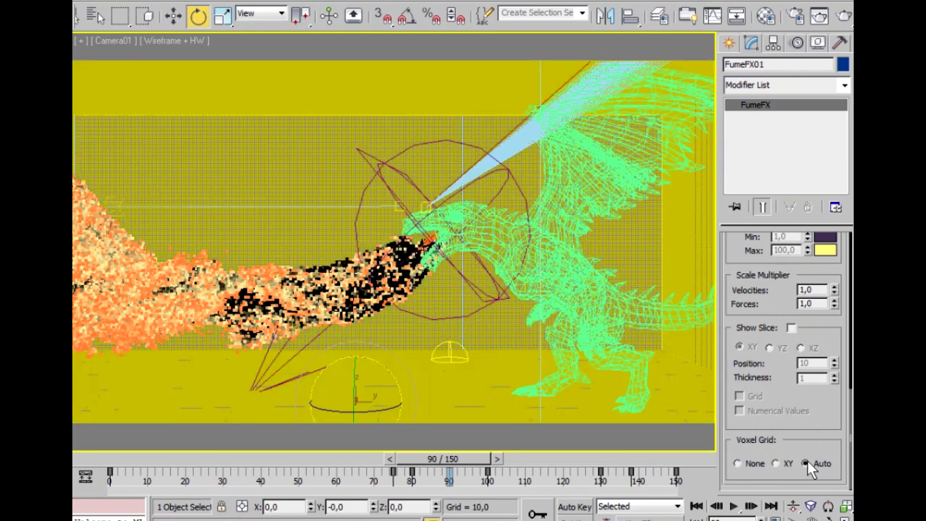
pyautogui.click(738, 463)
pyautogui.scroll(5, 736, 320)
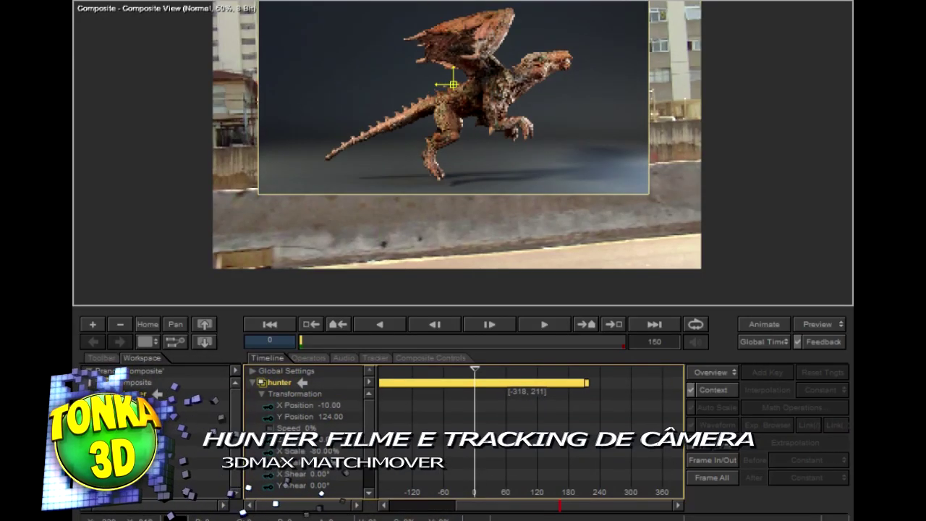
# Switch to Combustion, review the hunter layer's motion over the street footage along the timeline, and select the hunter layer.
pyautogui.click(643, 324)
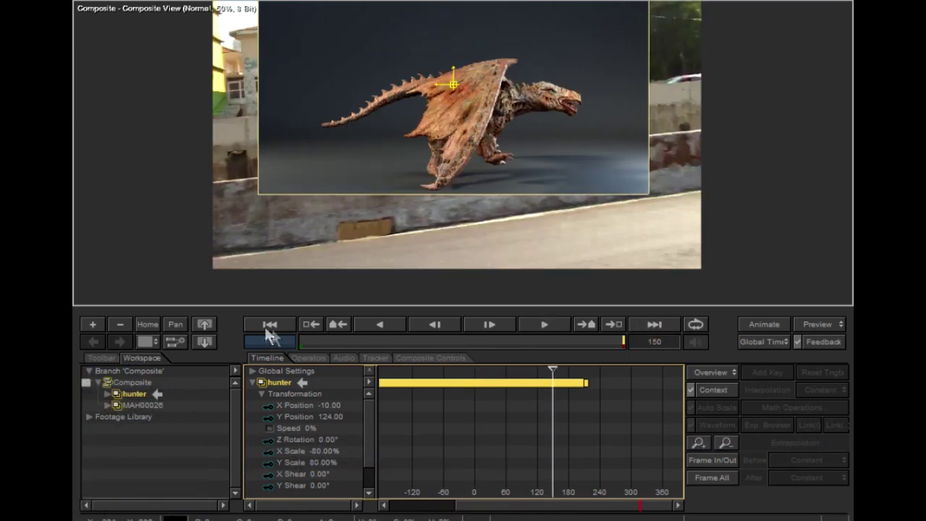
pyautogui.click(542, 324)
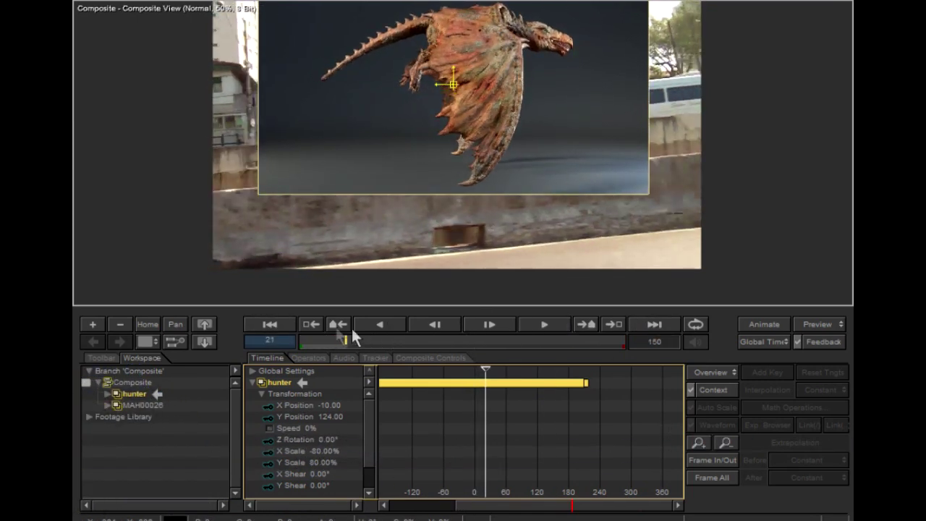
pyautogui.moveTo(346, 340); pyautogui.dragTo(251, 360)
pyautogui.click(136, 394)
pyautogui.scroll(1, 397, 206)
pyautogui.moveTo(396, 206); pyautogui.dragTo(402, 239, button='middle')
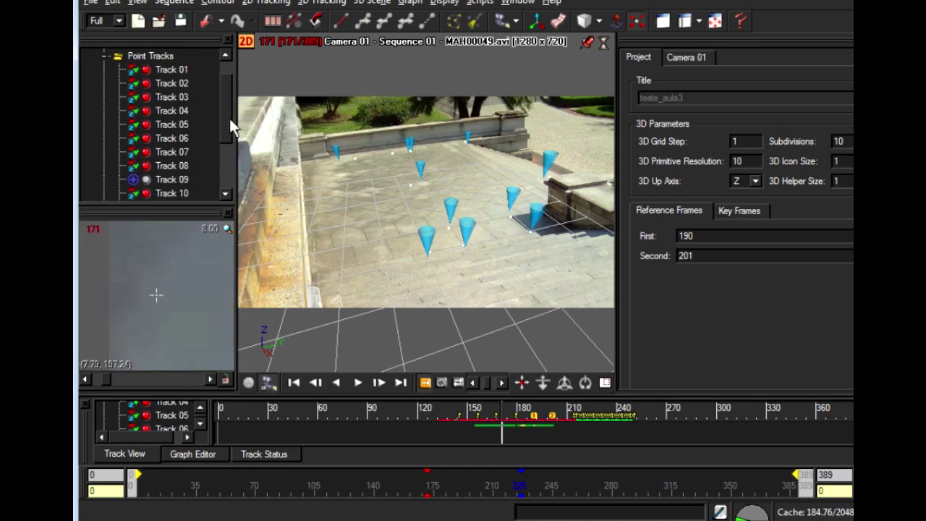
# Switch to MatchMover and open the Coords 01 coordinate system's settings in the stairway tracking project.
pyautogui.scroll(-2, 209, 151)
pyautogui.click(166, 153)
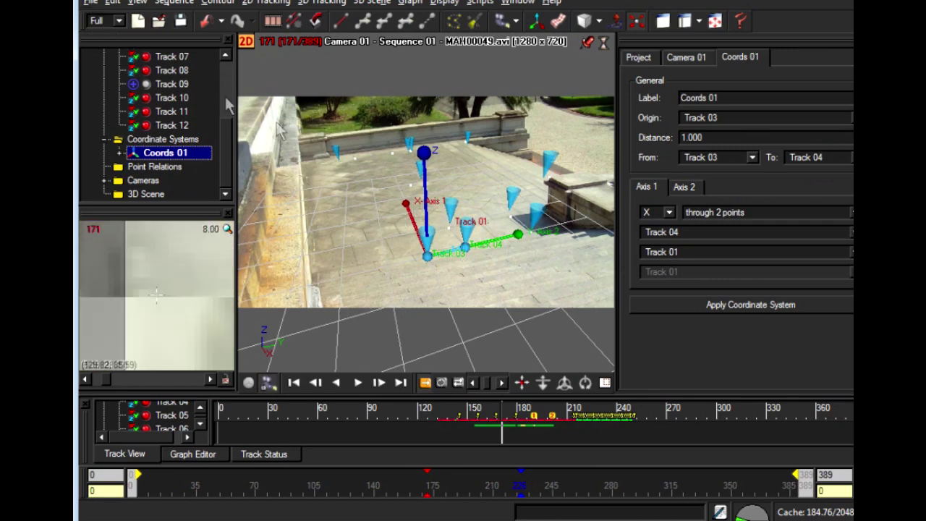
# Switch to Combustion, examine the creature composited on the stairway footage, and toggle the hunter_occlu(2) layer's visibility.
pyautogui.click(90, 3)
pyautogui.moveTo(164, 218)
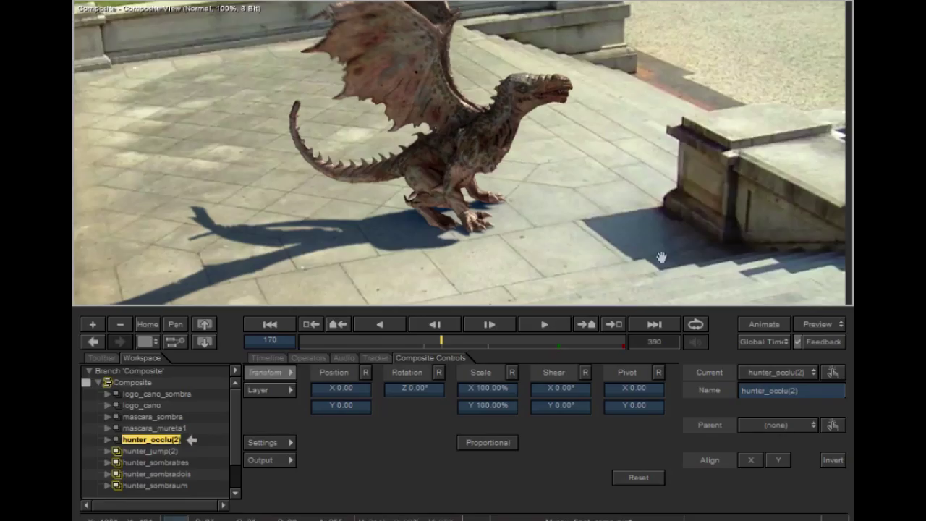
pyautogui.moveTo(660, 257); pyautogui.dragTo(567, 232)
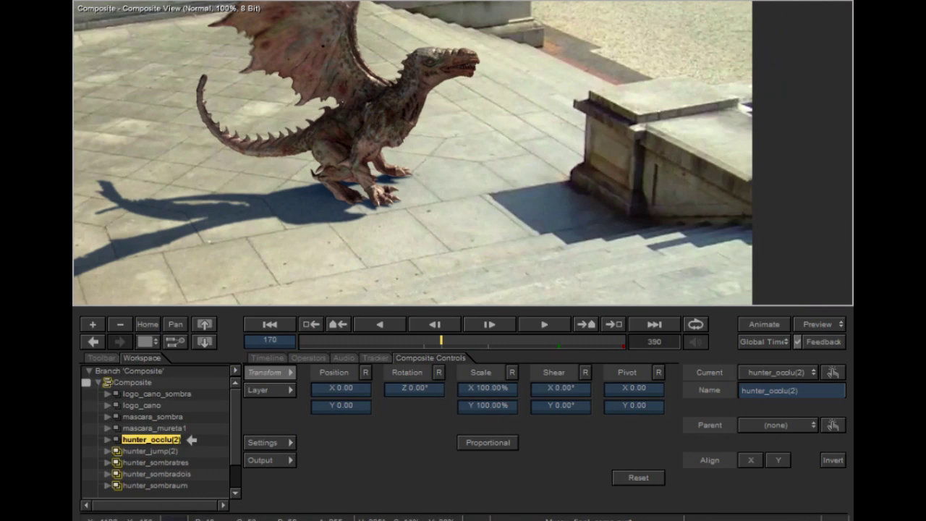
pyautogui.moveTo(402, 161); pyautogui.dragTo(481, 163, button='middle')
pyautogui.click(114, 439)
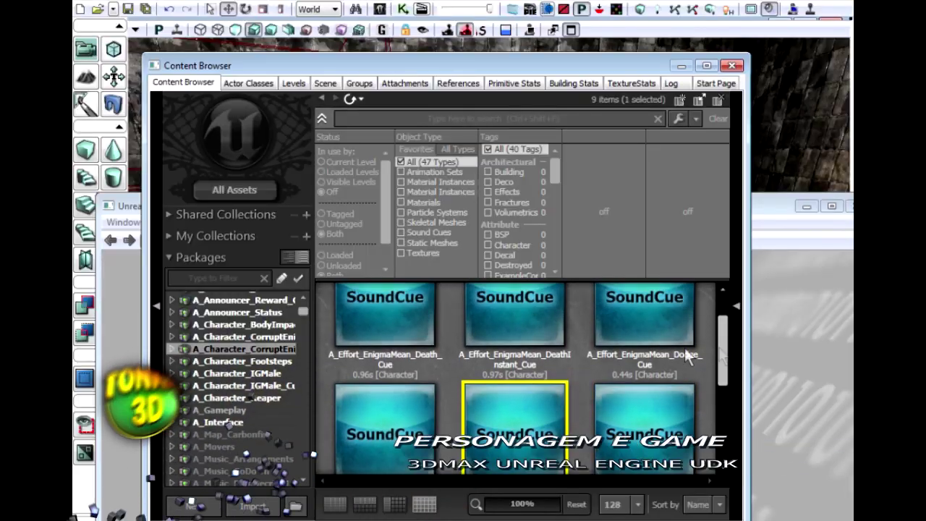
# Switch to UDK, audition the EnigmaMean Death, DeathInstant and Dodge sound cues in the Content Browser, and select A_Effort_EnigmaMean_DeathInstant_Cue.
pyautogui.moveTo(722, 353); pyautogui.dragTo(721, 339)
pyautogui.doubleClick(508, 320)
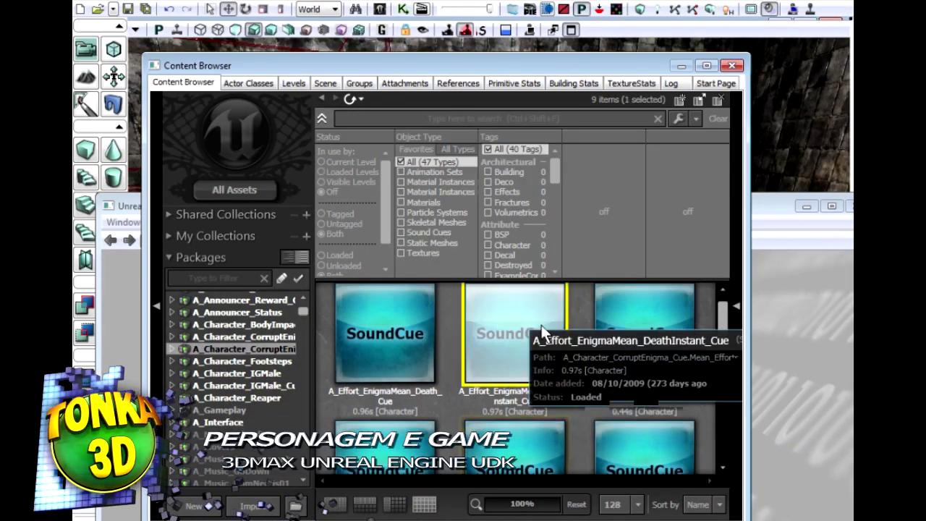
pyautogui.doubleClick(400, 325)
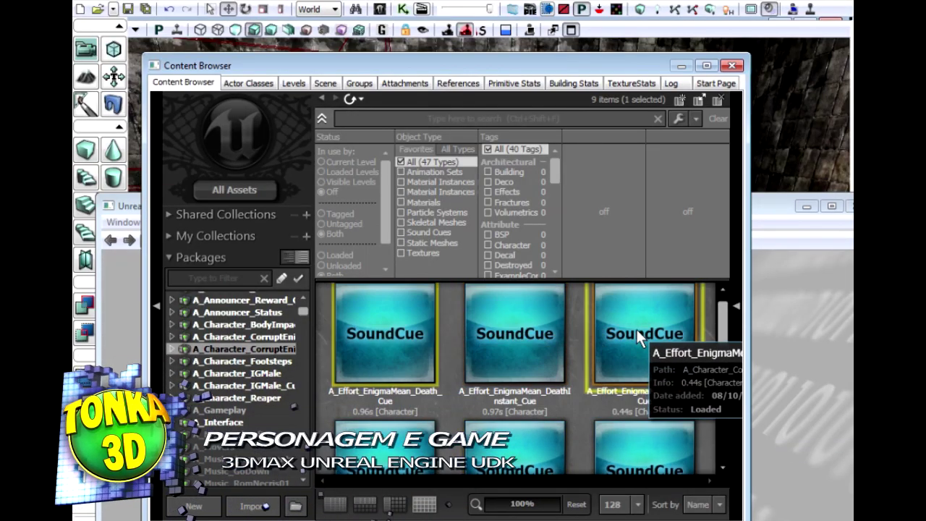
pyautogui.click(636, 329)
pyautogui.click(552, 332)
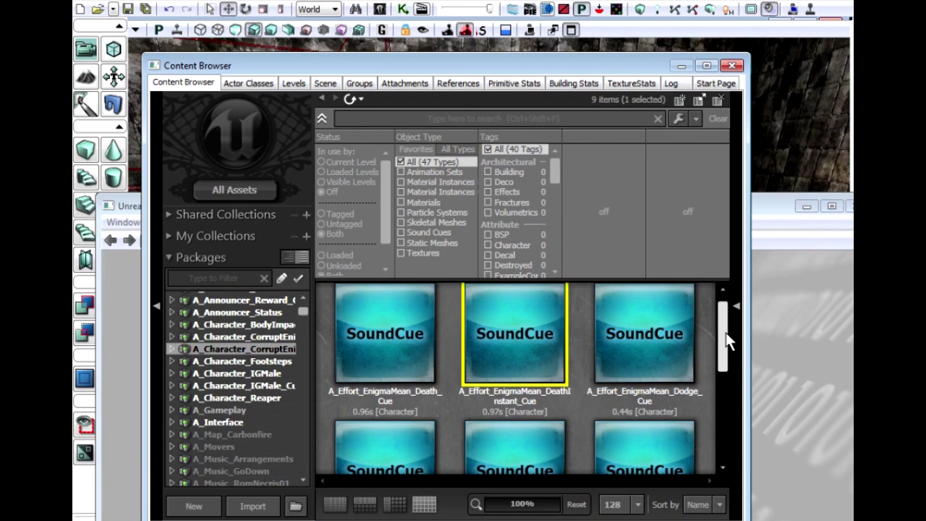
# Close the Content Browser and pull a link from the Play Sound action's Target connector in the Kismet Main_Sequence.
pyautogui.click(732, 66)
pyautogui.moveTo(650, 209); pyautogui.dragTo(680, 69)
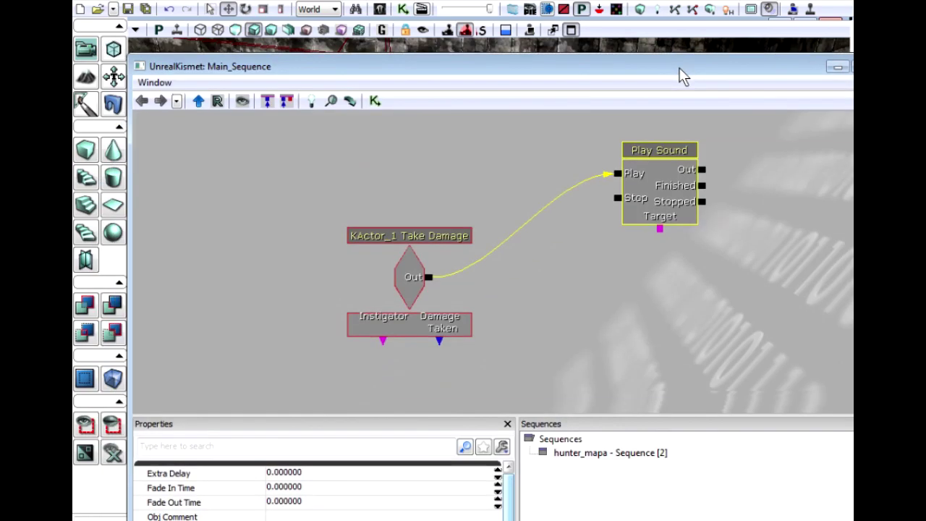
pyautogui.moveTo(514, 70); pyautogui.dragTo(497, 9)
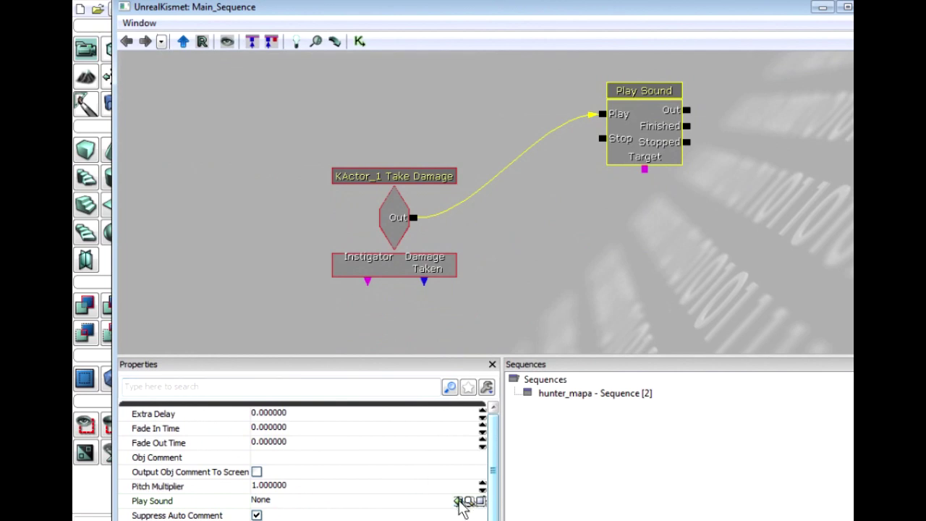
pyautogui.moveTo(644, 169); pyautogui.dragTo(553, 229)
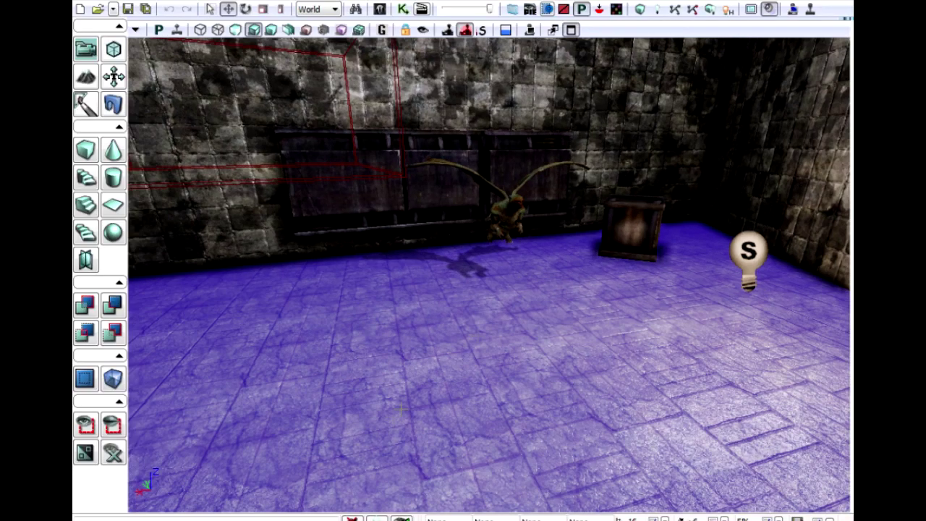
# Play the level from the floor in front of the creature and shoot it repeatedly to test its physical reaction.
pyautogui.rightClick(411, 396)
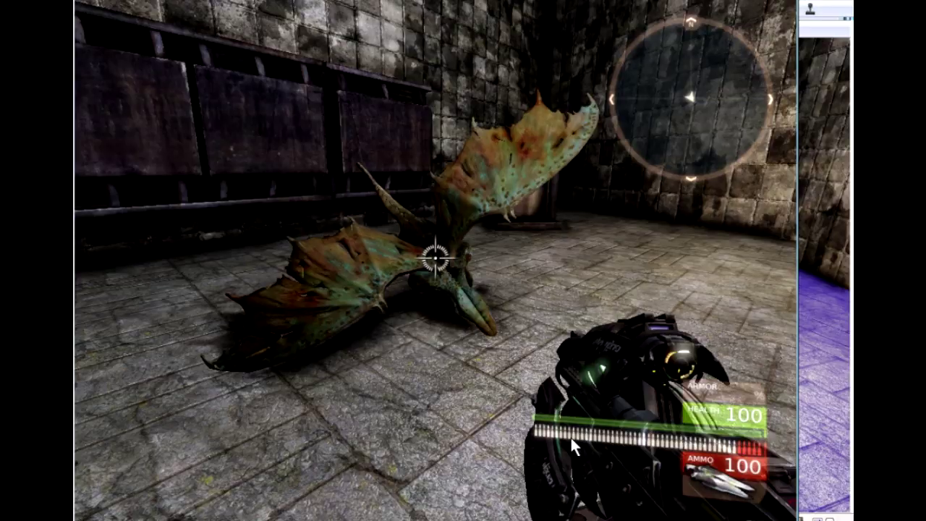
pyautogui.click(641, 383)
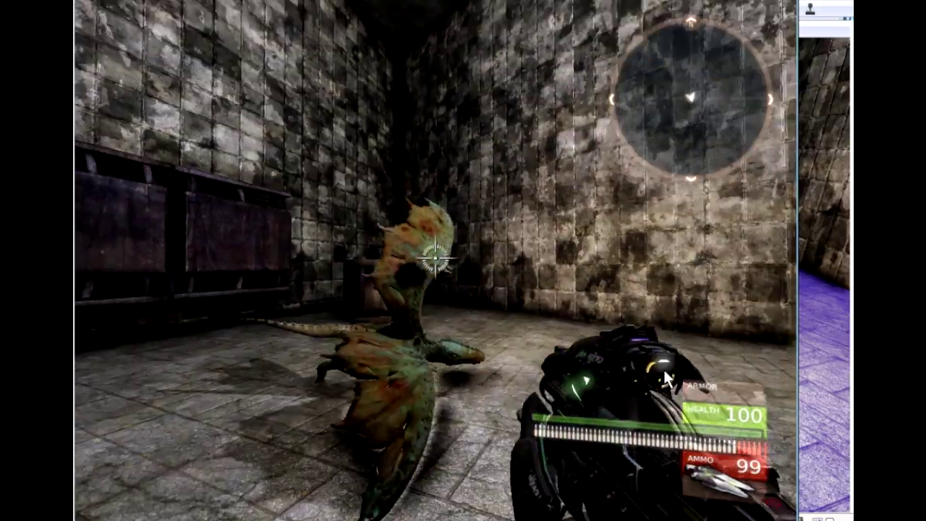
pyautogui.click(677, 383)
pyautogui.click(566, 446)
pyautogui.moveTo(569, 447); pyautogui.dragTo(430, 405)
pyautogui.moveTo(267, 405); pyautogui.dragTo(76, 403, button='right')
pyautogui.moveTo(116, 396); pyautogui.dragTo(82, 411)
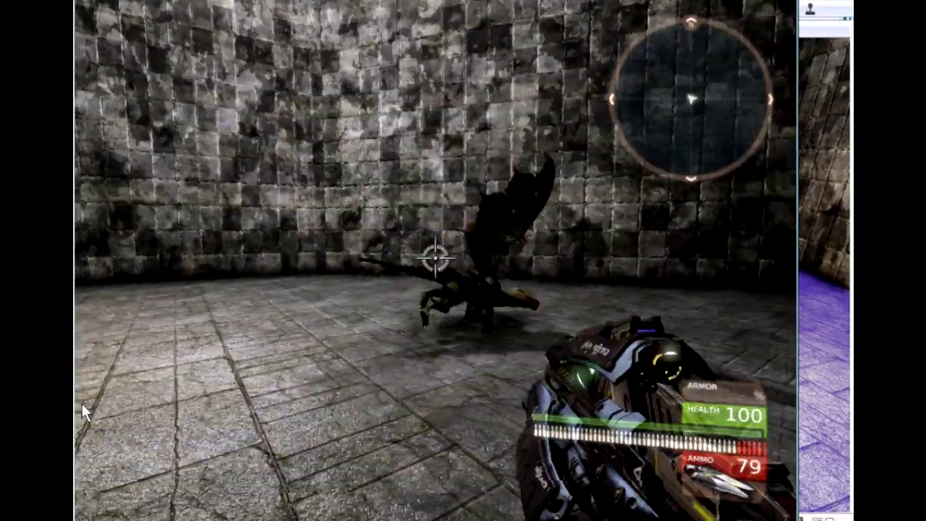
pyautogui.click(75, 433)
pyautogui.click(145, 463)
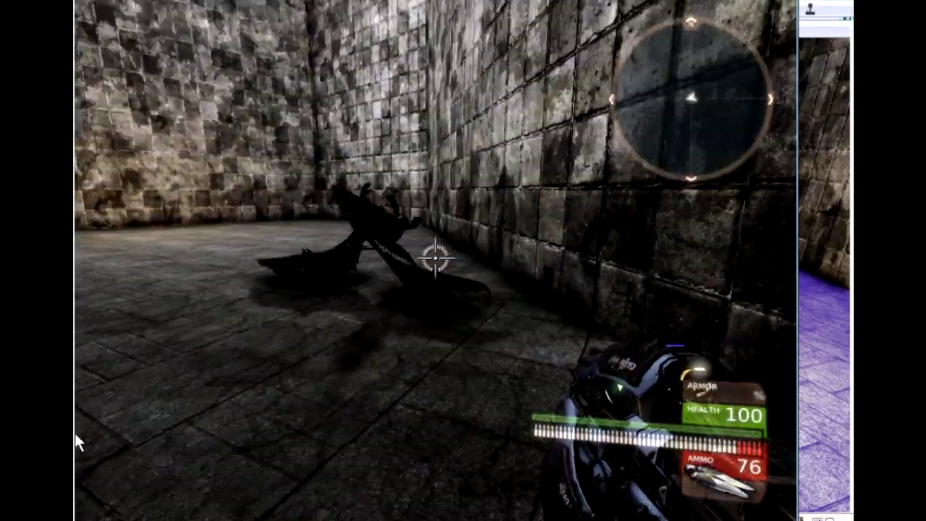
pyautogui.click(74, 424)
pyautogui.click(94, 393)
pyautogui.click(76, 398)
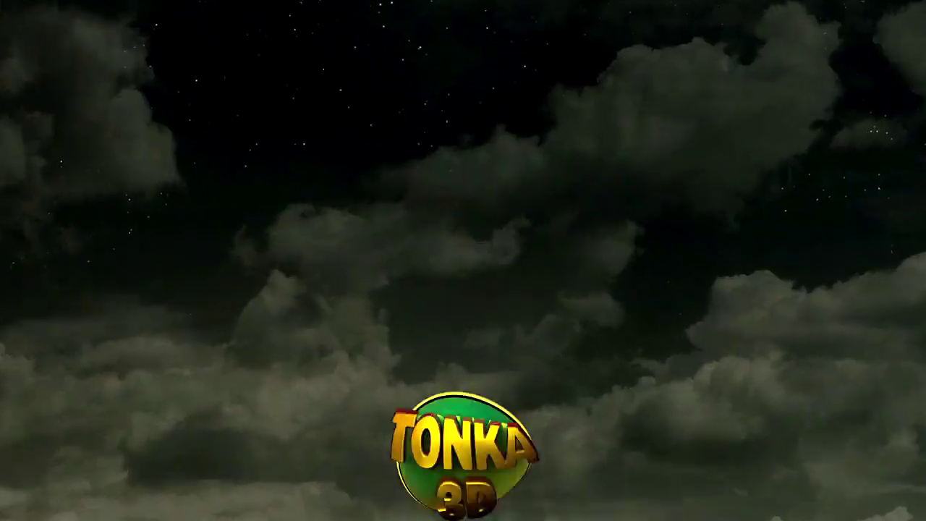